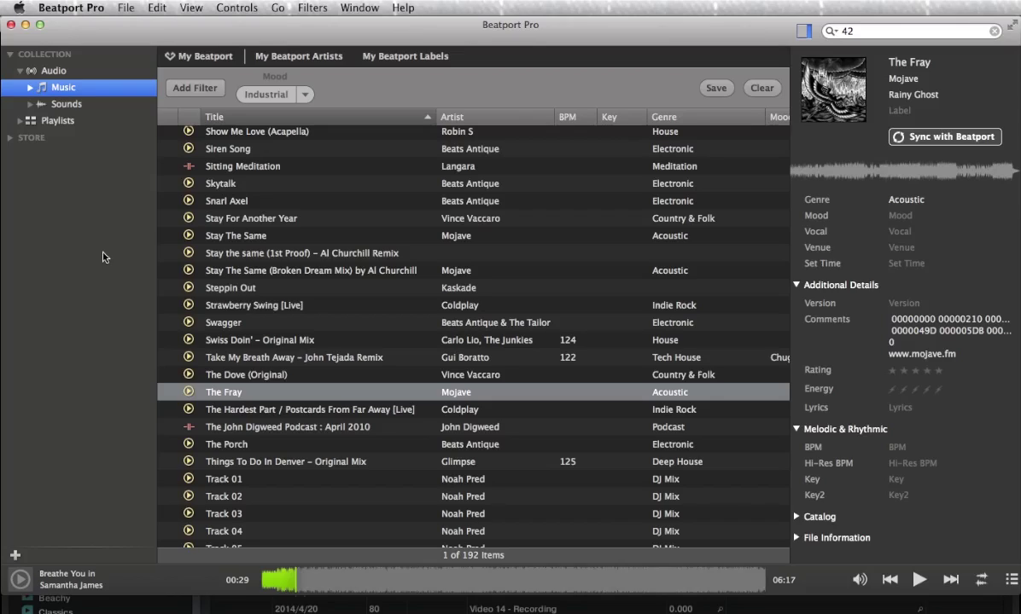
Open the Beatport Pro application menu in the menu bar.
{"action": "left_click", "coordinate": [79, 8]}
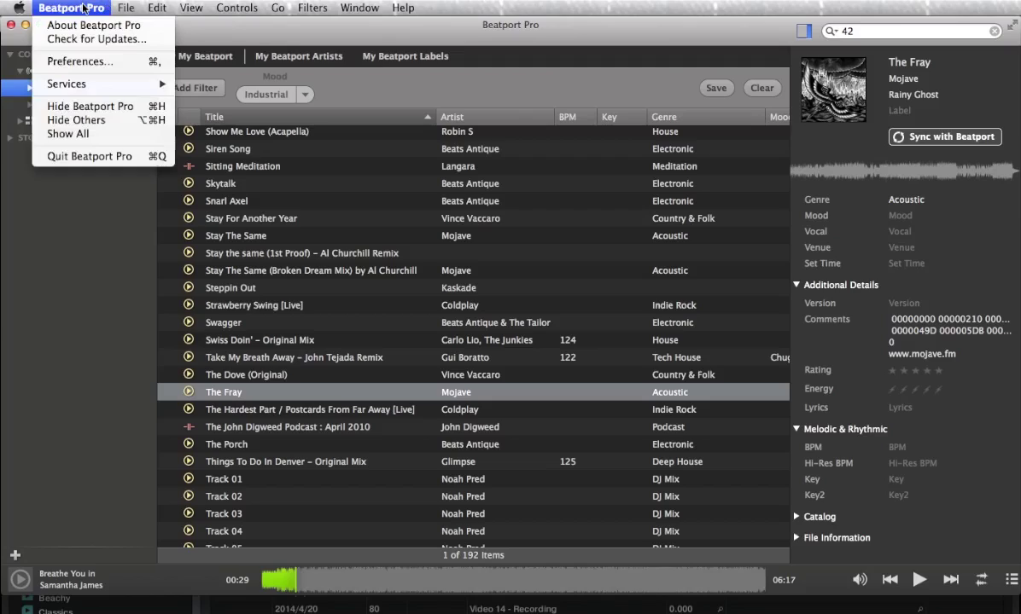
{"action": "left_click", "coordinate": [81, 62]}
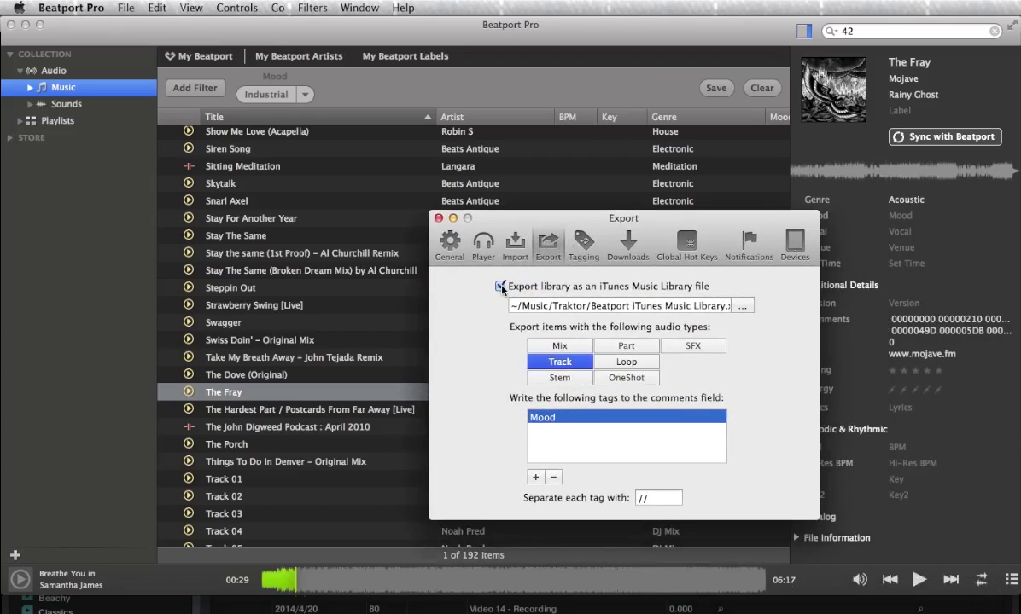
{"action": "left_click", "coordinate": [500, 287]}
{"action": "left_click", "coordinate": [500, 287]}
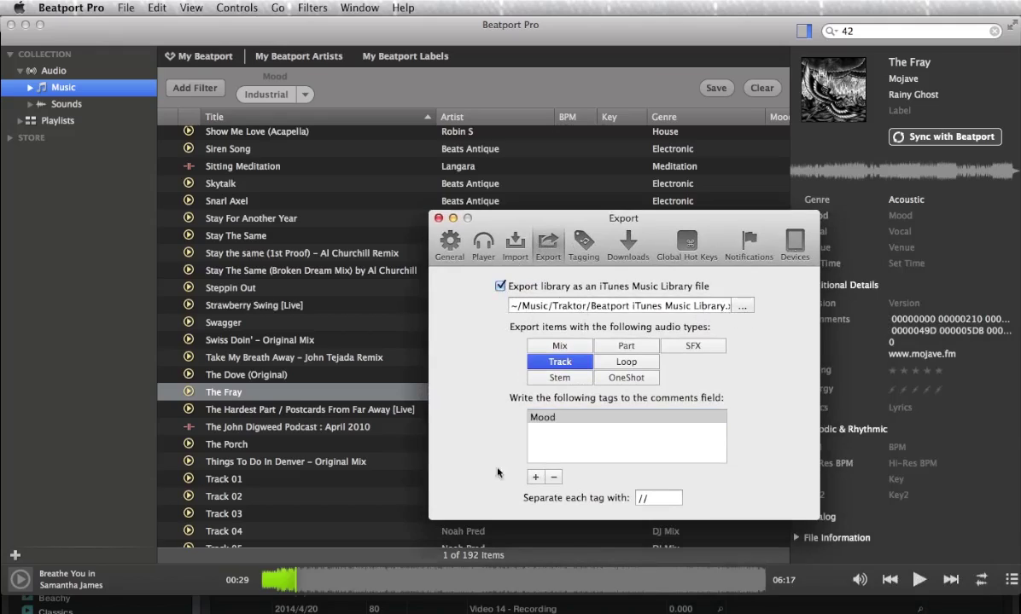
{"action": "left_click", "coordinate": [741, 307]}
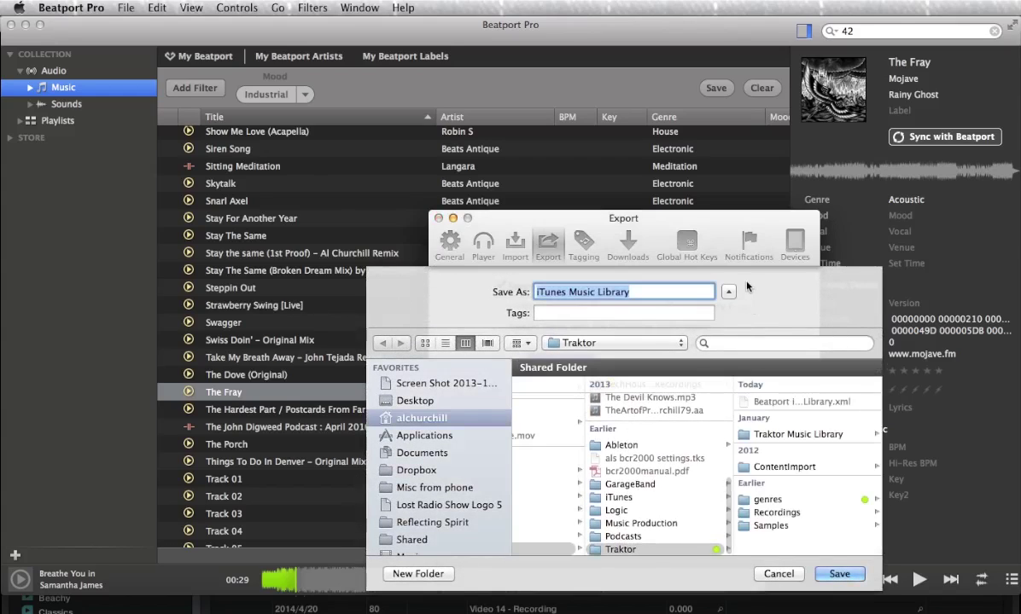
{"action": "key", "text": "Tab"}
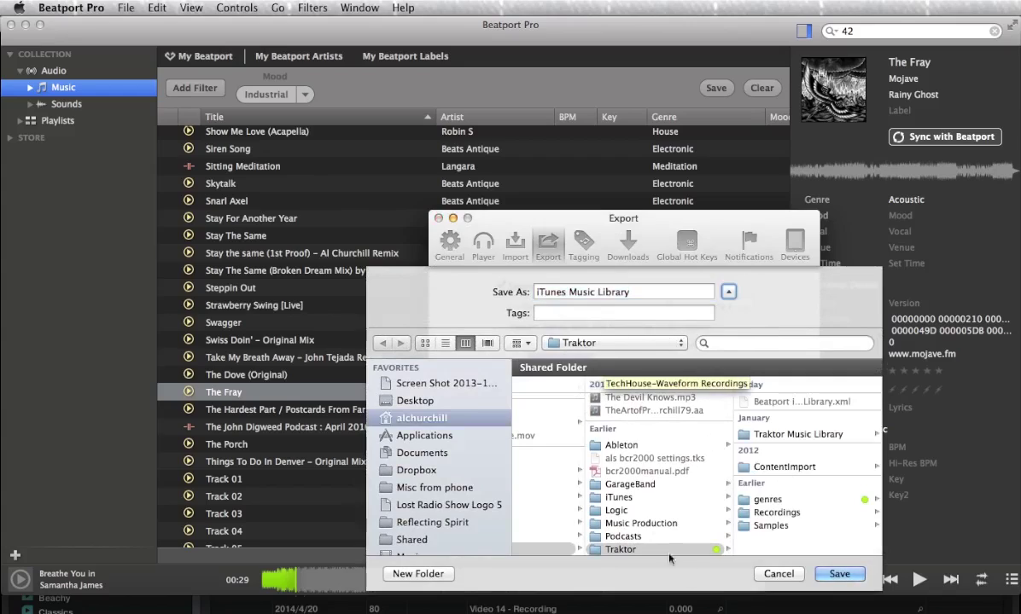
{"action": "left_click", "coordinate": [778, 573]}
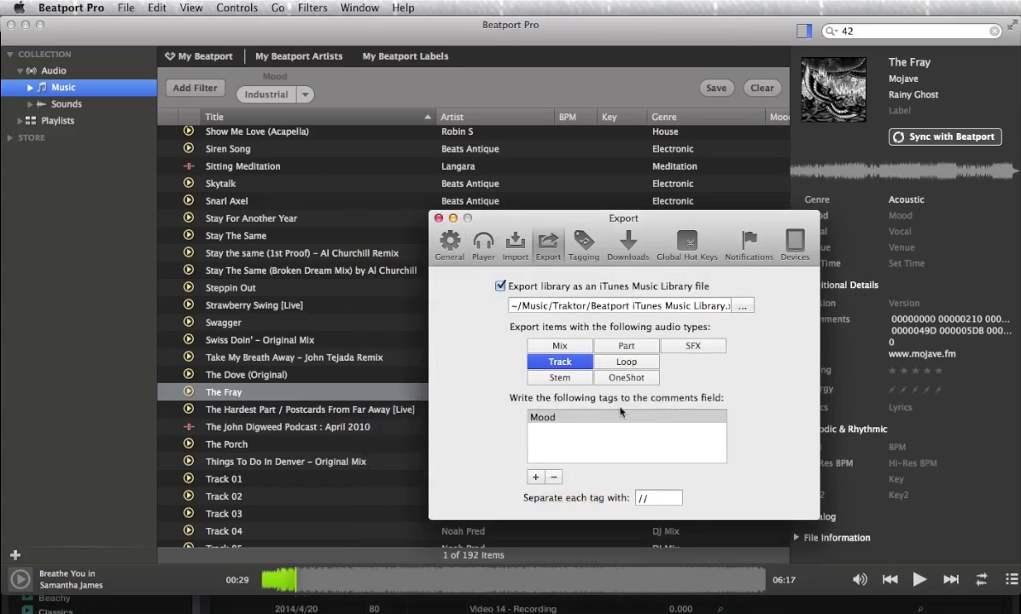
{"action": "left_click", "coordinate": [536, 478]}
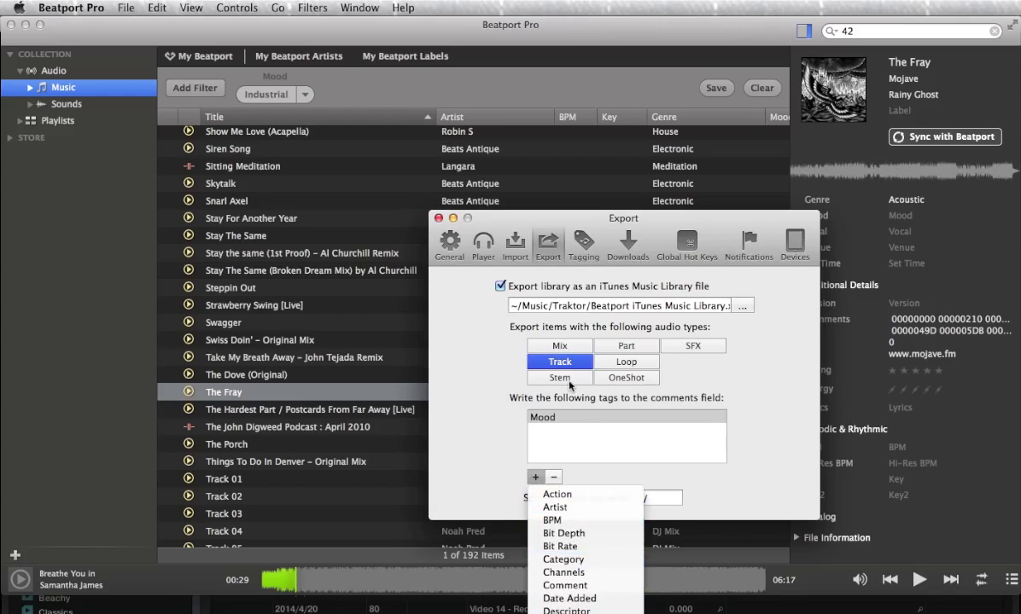
{"action": "left_click_drag", "start_coordinate": [560, 215], "coordinate": [544, 52]}
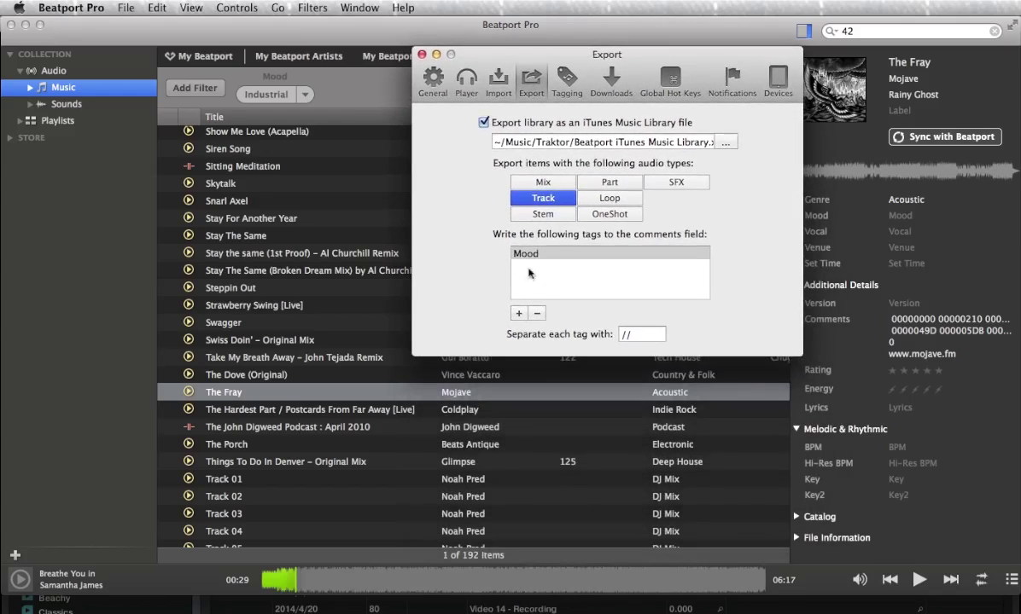
{"action": "left_click", "coordinate": [518, 314]}
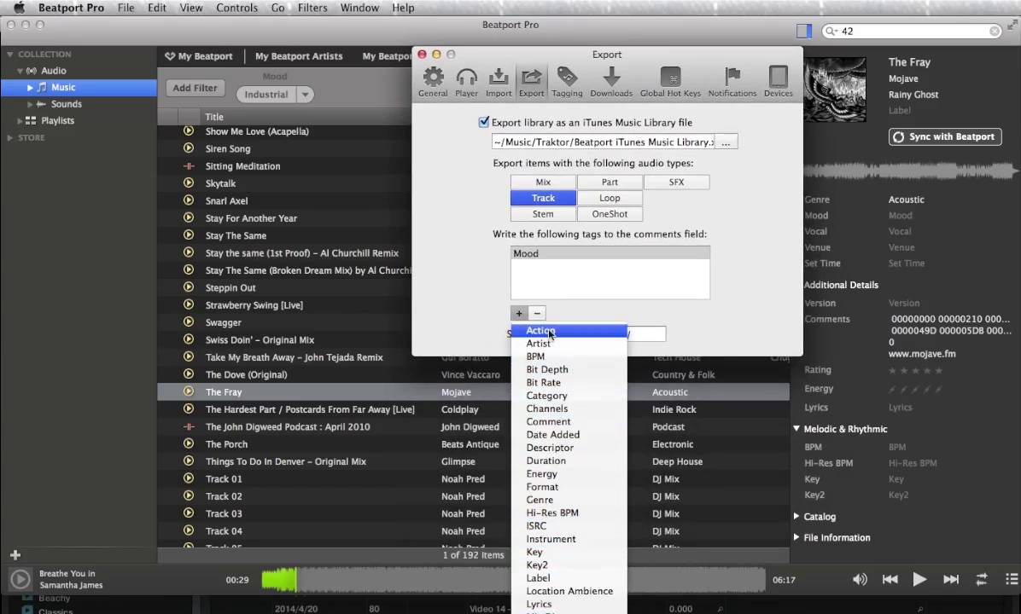
{"action": "left_click", "coordinate": [451, 289]}
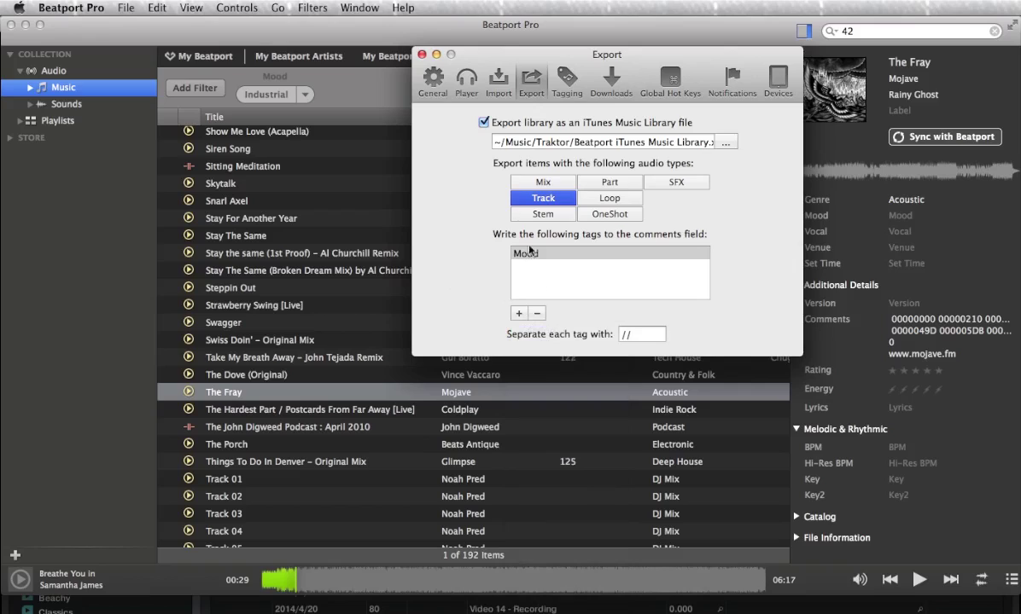
Close the export settings and select the track Planet Rock in the library.
{"action": "left_click", "coordinate": [421, 54]}
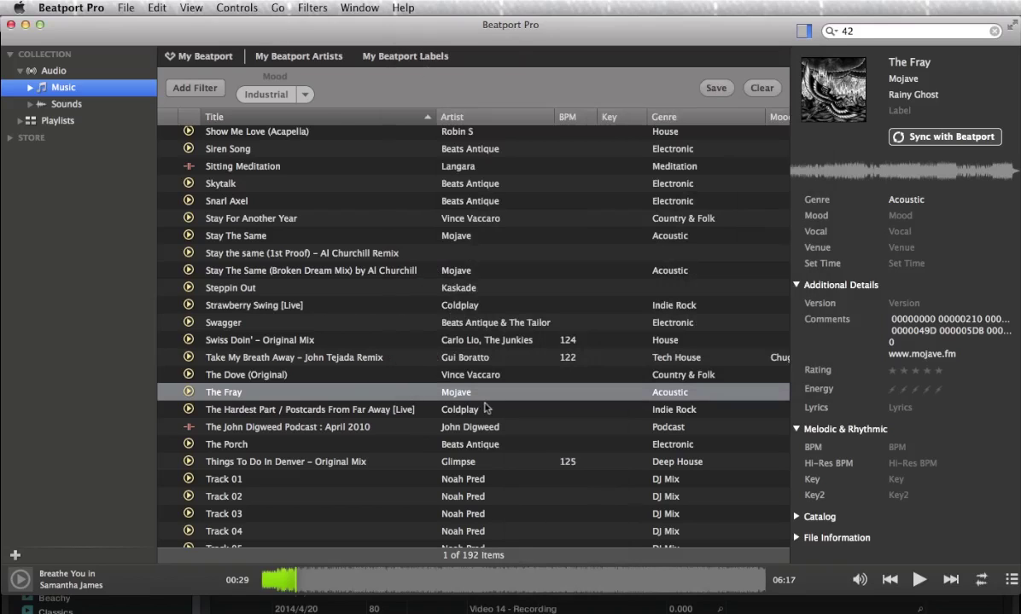
{"action": "scroll", "coordinate": [470, 406], "scroll_direction": "up", "scroll_amount": 10}
{"action": "scroll", "coordinate": [393, 422], "scroll_direction": "down", "scroll_amount": 1}
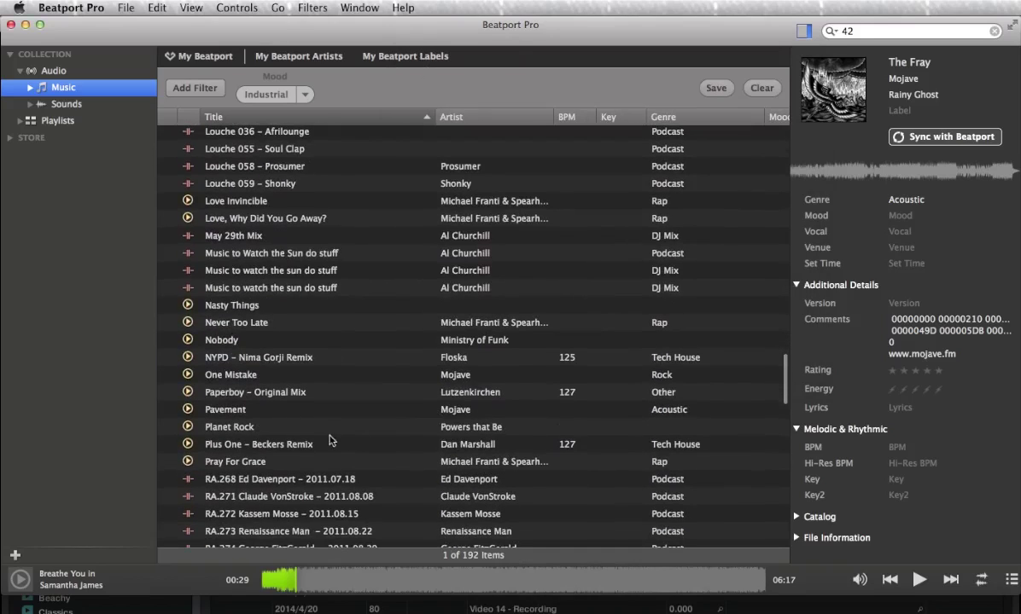
{"action": "left_click", "coordinate": [326, 426]}
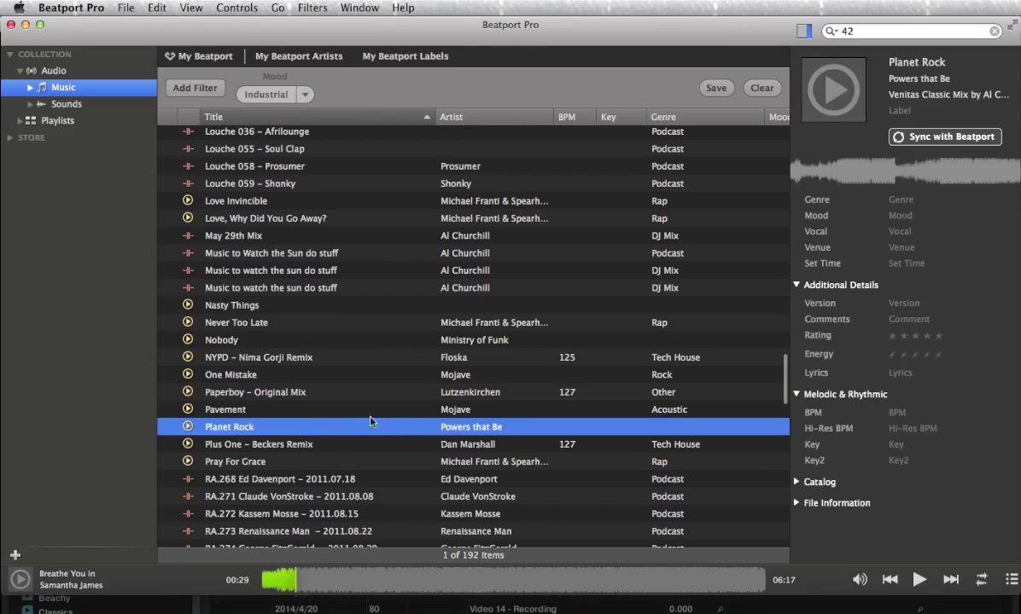
Tag Planet Rock with the moods Chunky and Mainstream plus a new Nasty tag.
{"action": "mouse_move", "coordinate": [877, 263]}
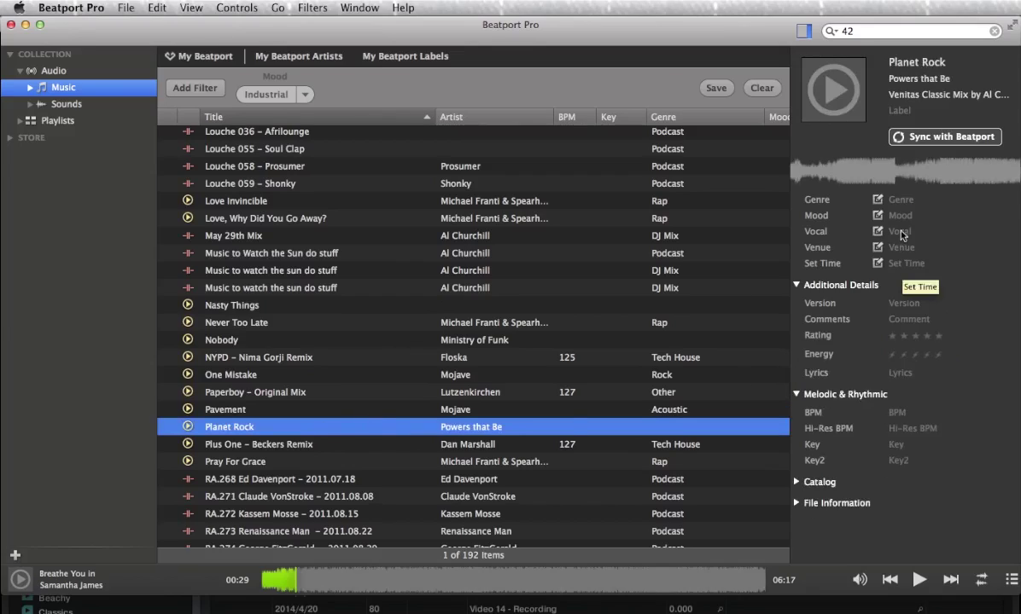
{"action": "left_click", "coordinate": [879, 218]}
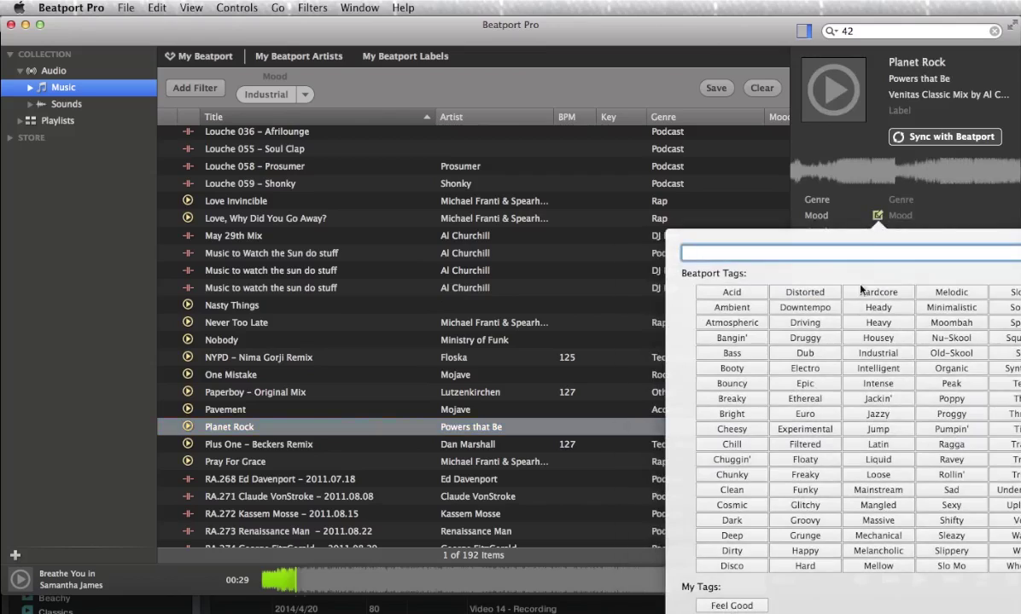
{"action": "left_click", "coordinate": [731, 474]}
{"action": "left_click", "coordinate": [878, 490]}
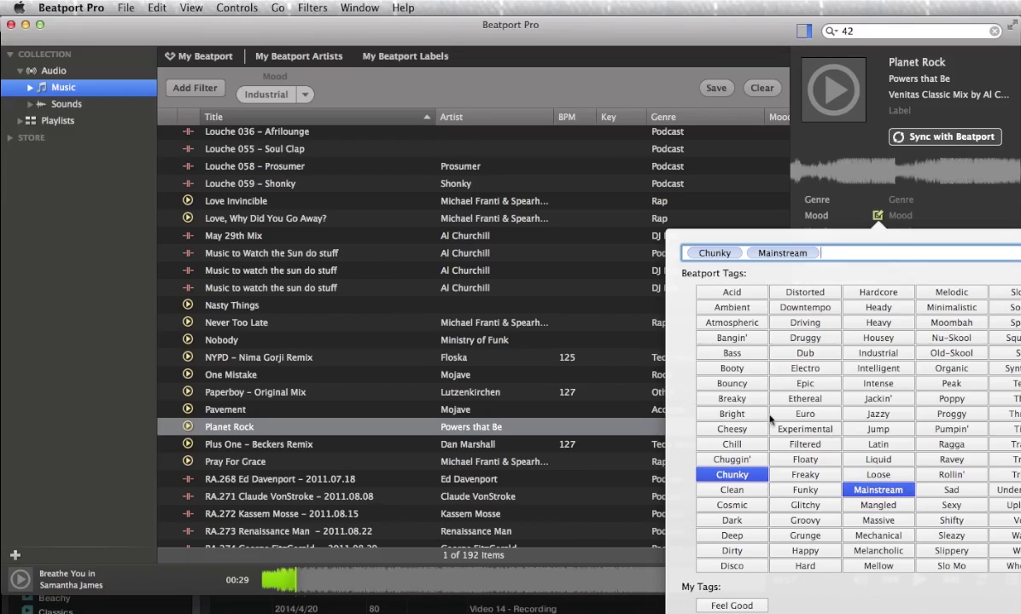
{"action": "type", "text": "Nasty"}
{"action": "key", "text": "Return"}
{"action": "key", "text": "Return"}
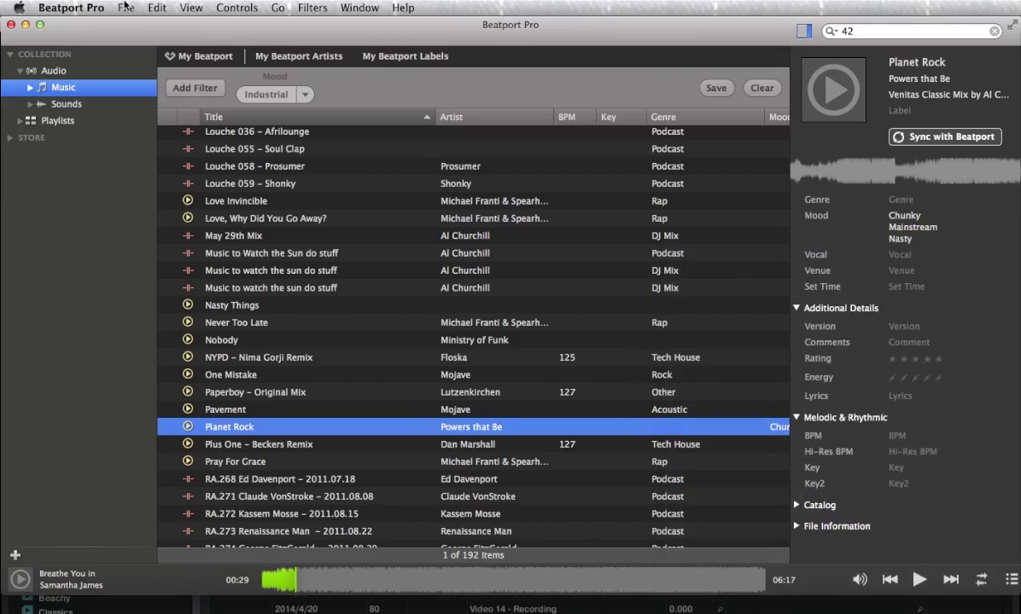
Re-export the library to the Traktor folder, replacing Beatport iTunes Music Library.xml.
{"action": "left_click", "coordinate": [79, 7]}
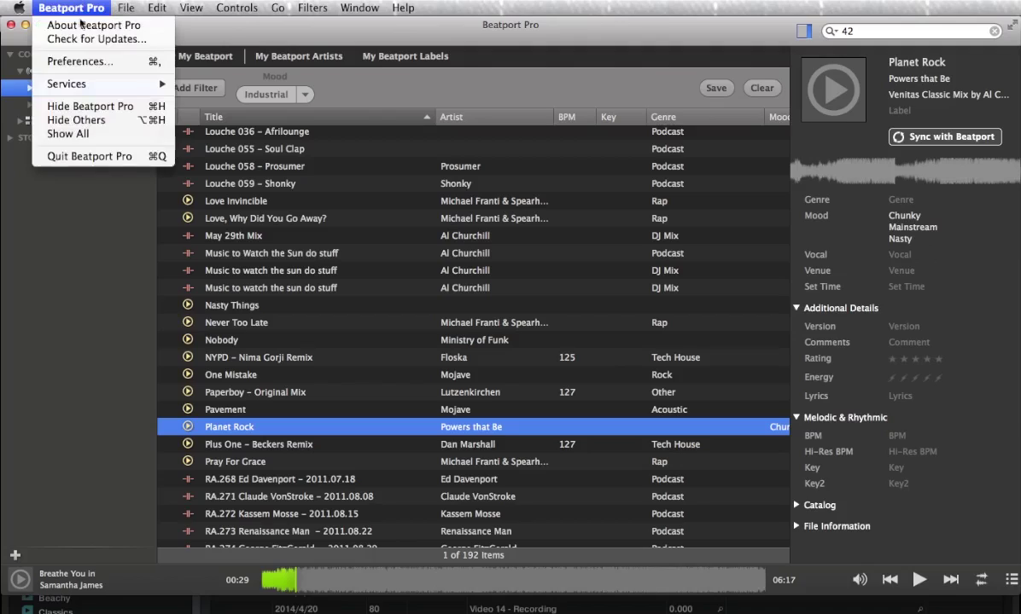
{"action": "left_click", "coordinate": [76, 63]}
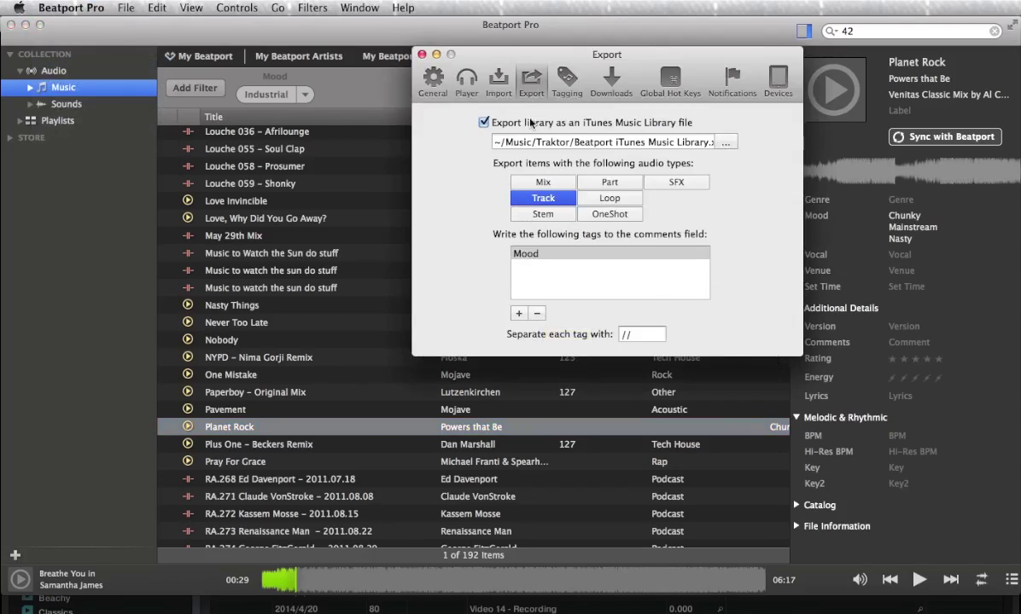
{"action": "left_click", "coordinate": [725, 142]}
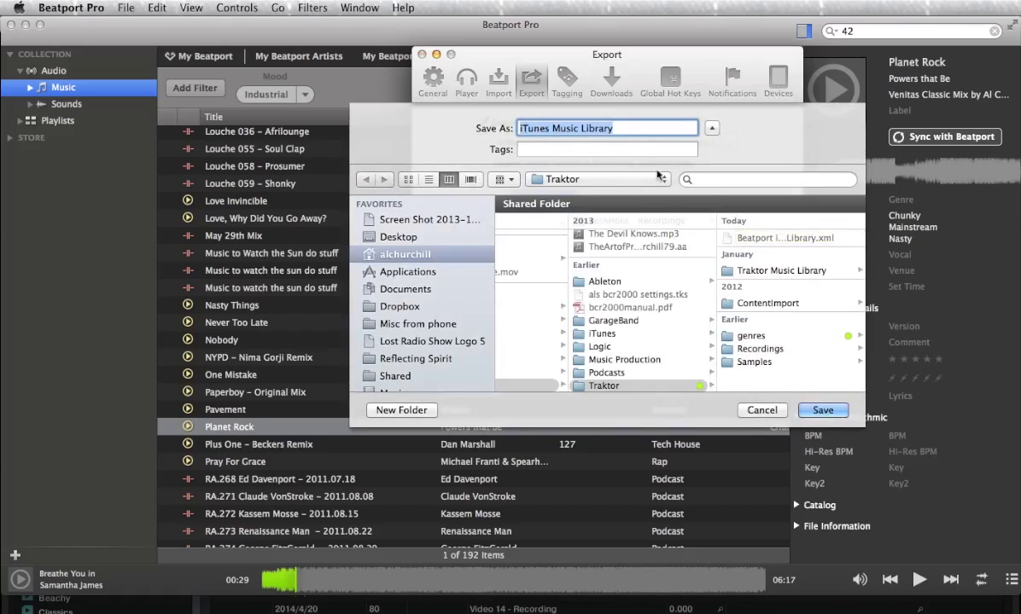
{"action": "left_click", "coordinate": [765, 239]}
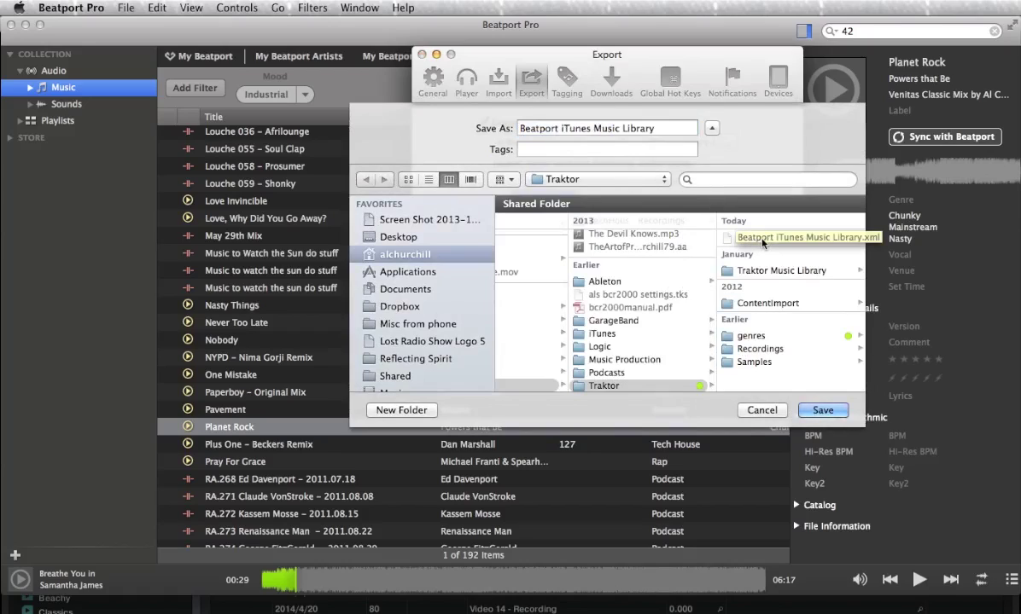
{"action": "key", "text": "Return"}
{"action": "left_click", "coordinate": [728, 193]}
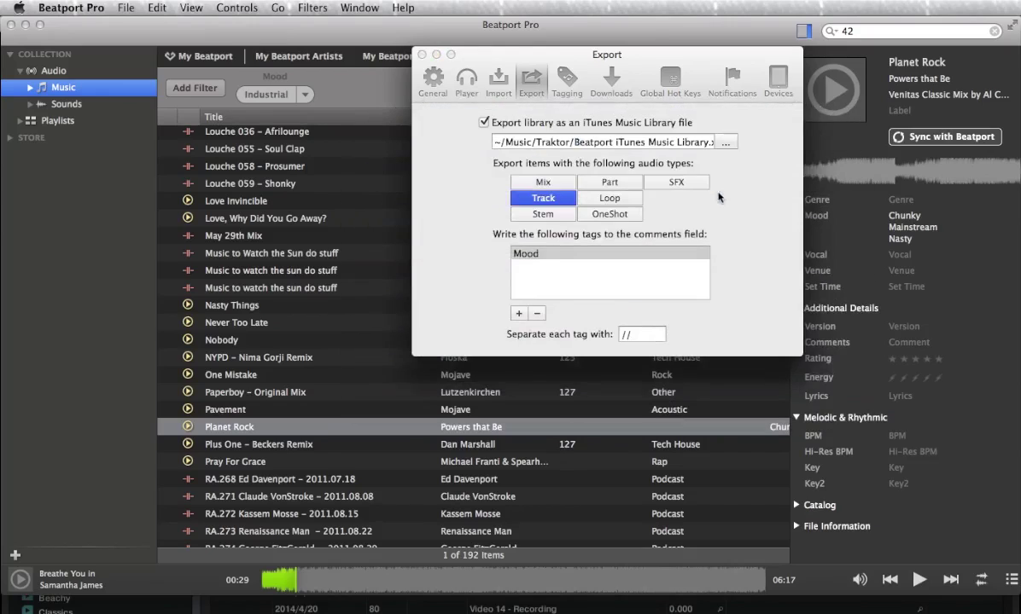
{"action": "left_click", "coordinate": [421, 54]}
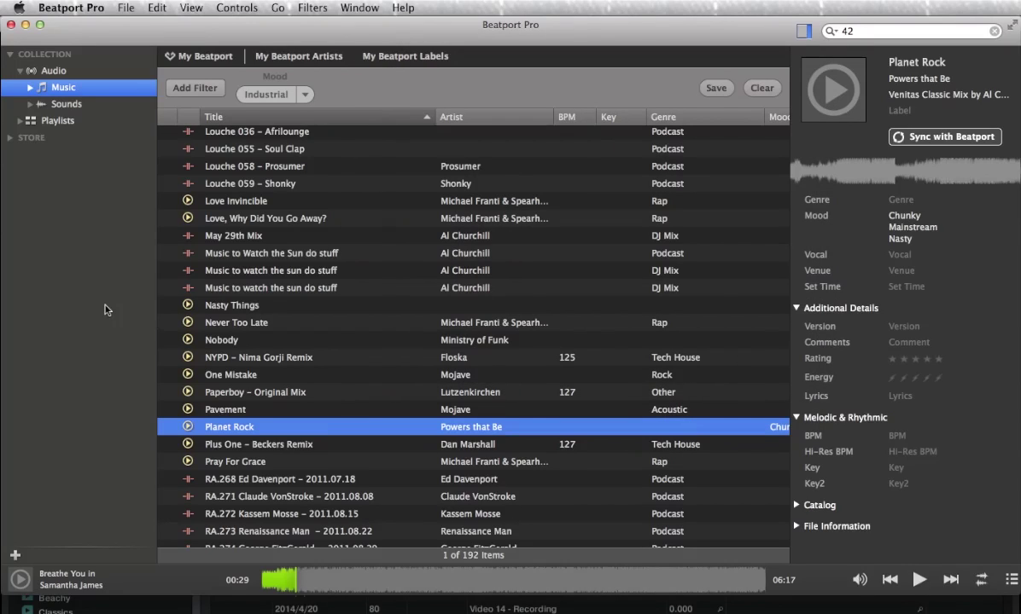
In Traktor, set the iTunes library file to Beatport iTunes Music Library.xml and refresh iTunes.
{"action": "key", "text": "super+Tab"}
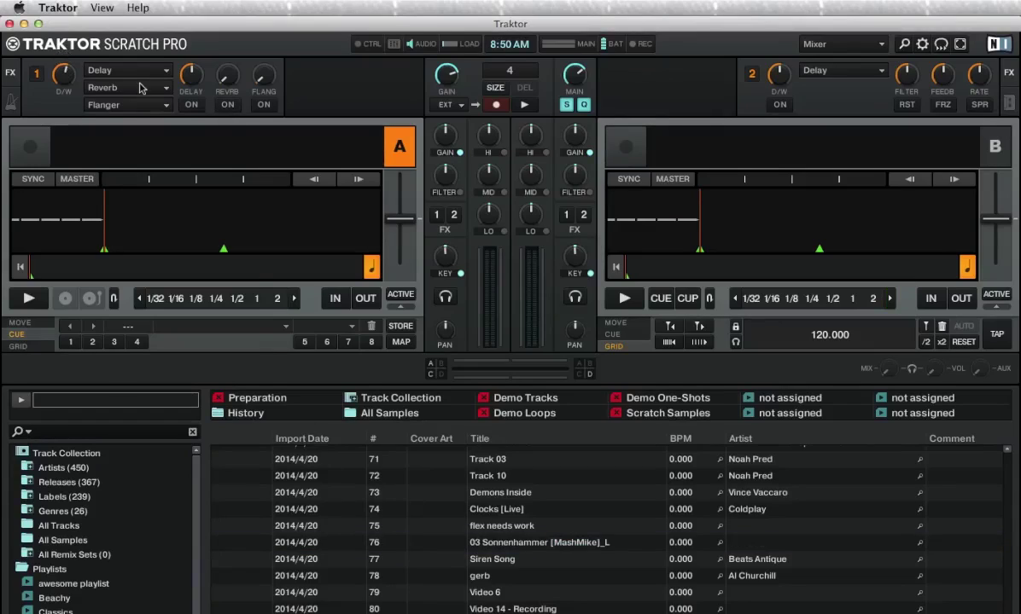
{"action": "left_click", "coordinate": [60, 6]}
{"action": "left_click", "coordinate": [72, 51]}
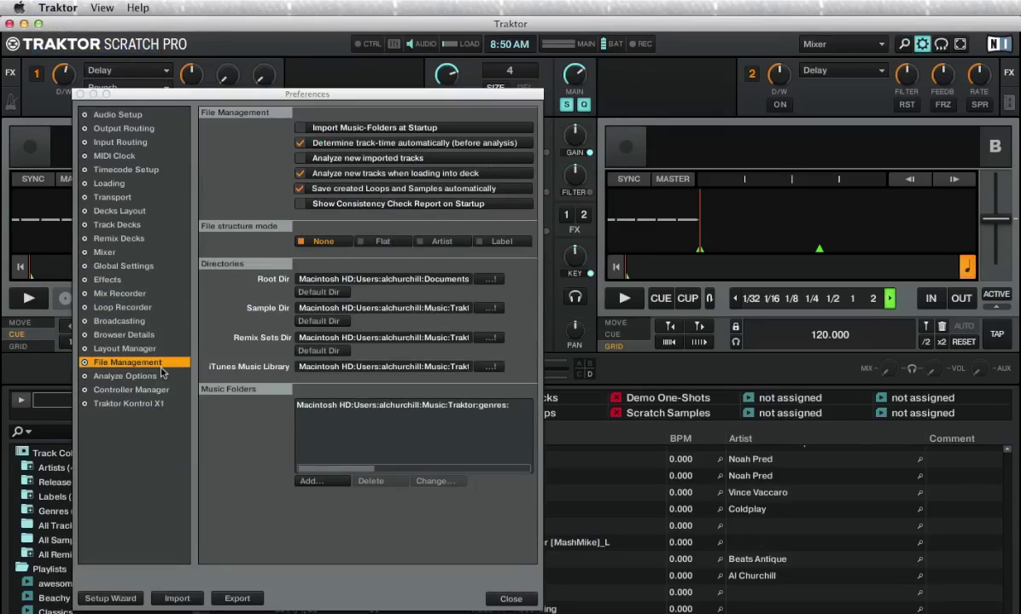
{"action": "left_click", "coordinate": [492, 368]}
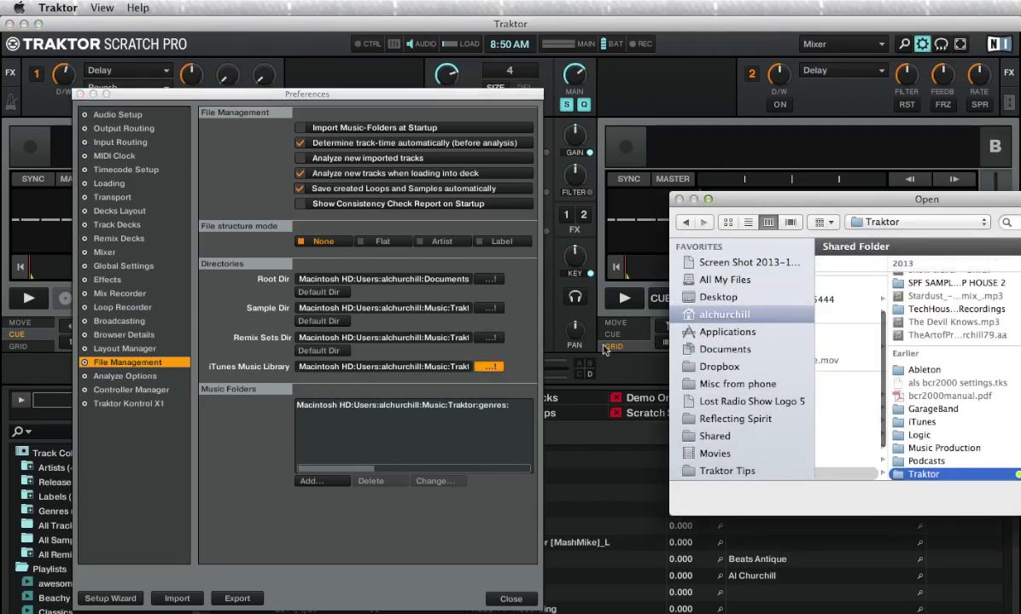
{"action": "left_click_drag", "start_coordinate": [783, 222], "coordinate": [561, 109]}
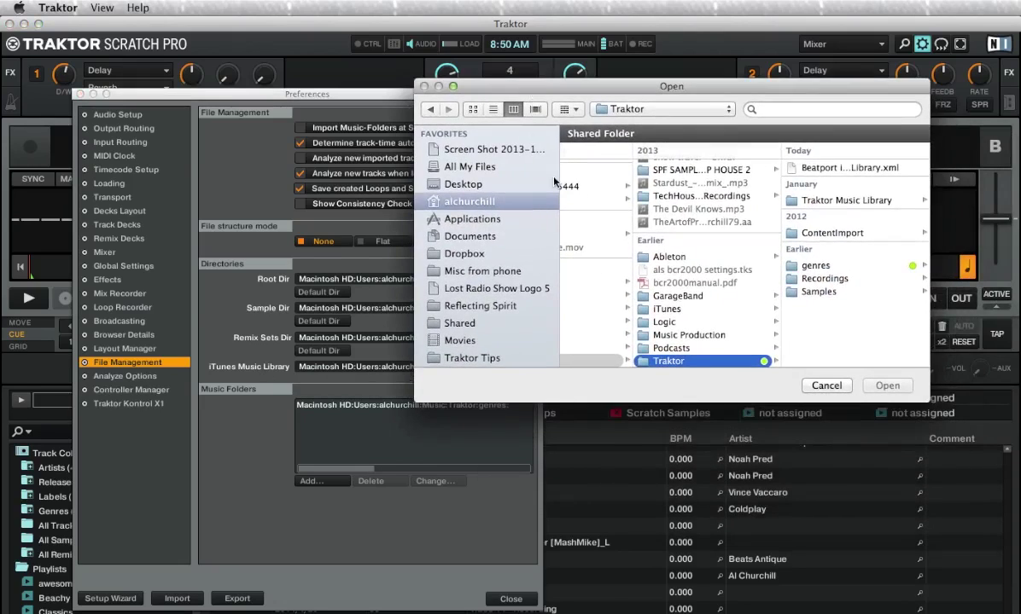
{"action": "left_click", "coordinate": [845, 169]}
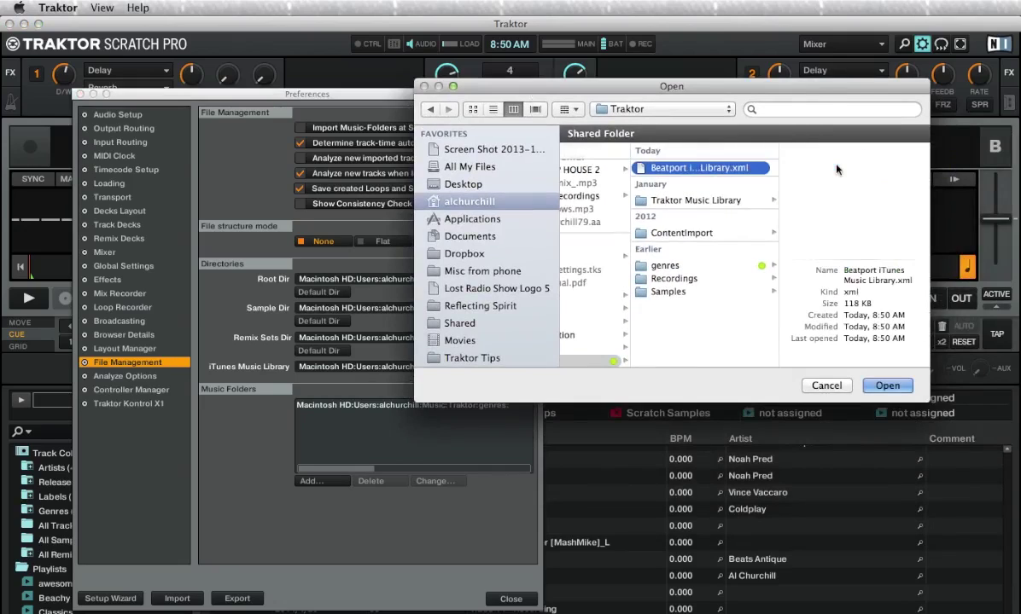
{"action": "left_click", "coordinate": [889, 385]}
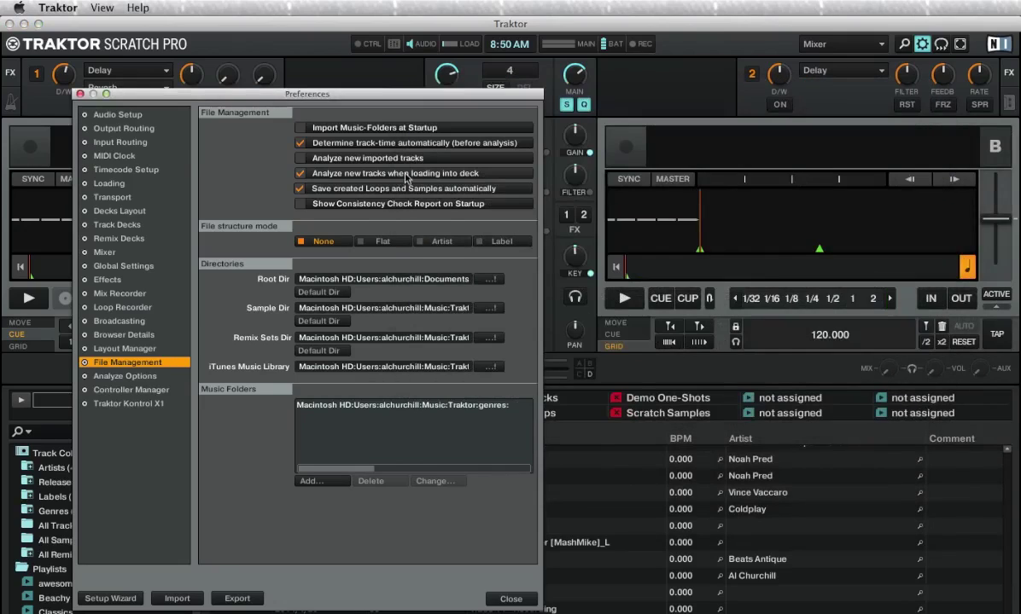
{"action": "left_click", "coordinate": [522, 599]}
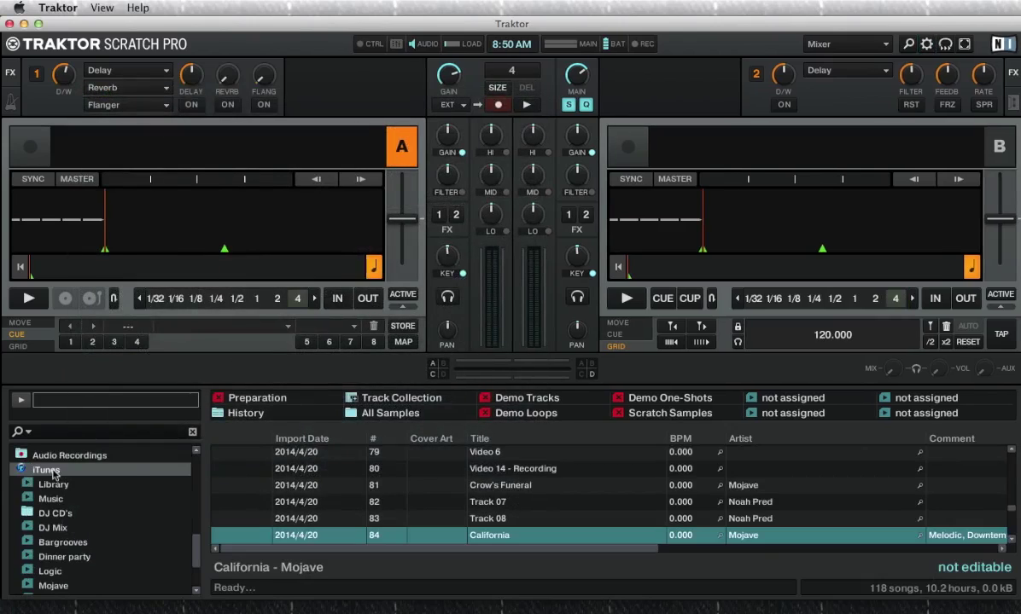
{"action": "right_click", "coordinate": [53, 475]}
{"action": "left_click", "coordinate": [81, 495]}
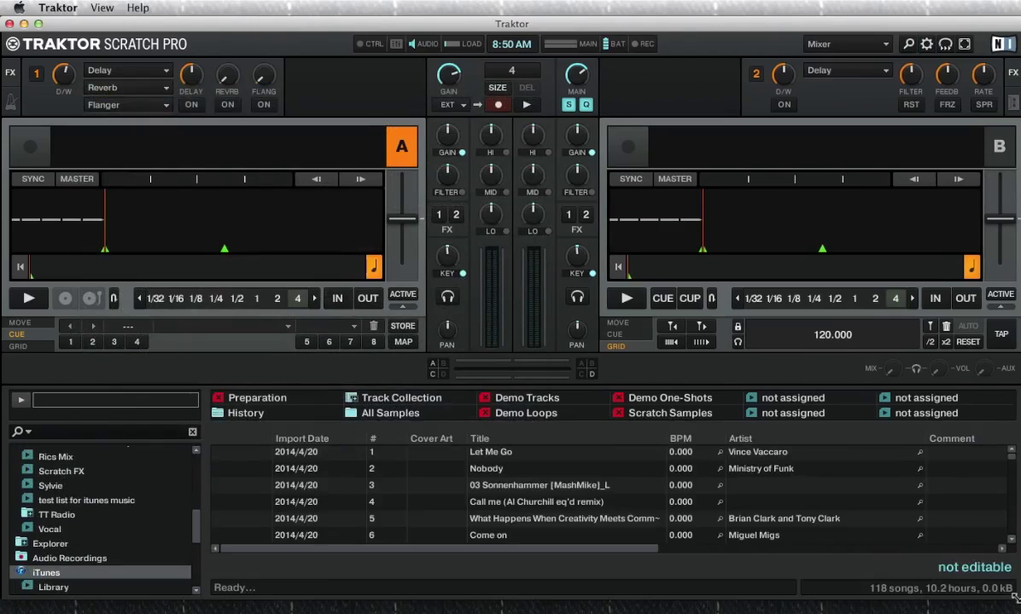
{"action": "scroll", "coordinate": [815, 533], "scroll_direction": "down", "scroll_amount": 5}
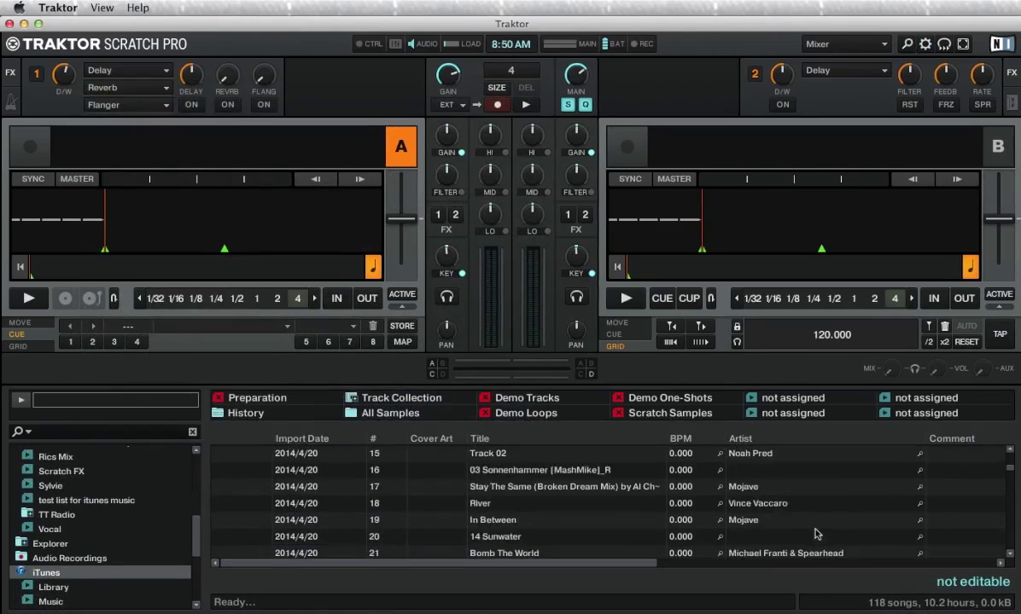
{"action": "scroll", "coordinate": [815, 533], "scroll_direction": "down", "scroll_amount": 4}
{"action": "left_click", "coordinate": [815, 515]}
{"action": "scroll", "coordinate": [768, 520], "scroll_direction": "right", "scroll_amount": 10}
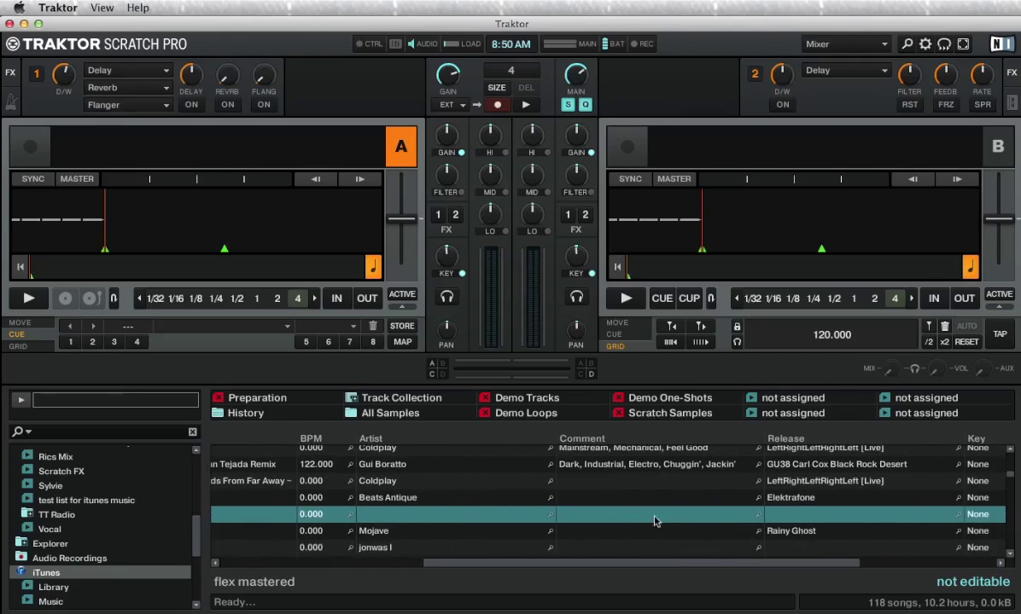
{"action": "scroll", "coordinate": [650, 519], "scroll_direction": "up", "scroll_amount": 2}
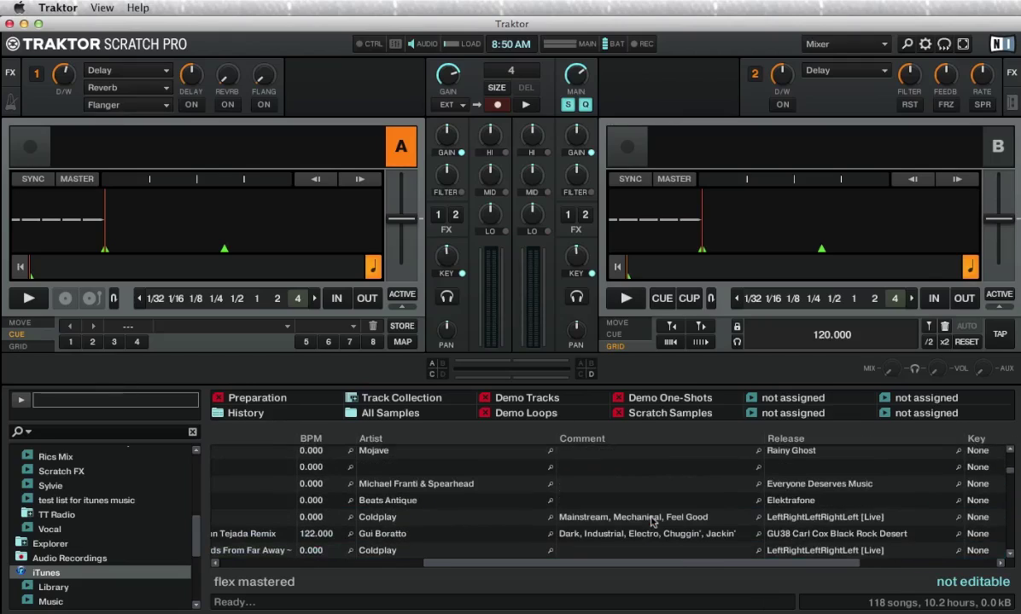
{"action": "left_click", "coordinate": [606, 522]}
{"action": "left_click", "coordinate": [610, 538]}
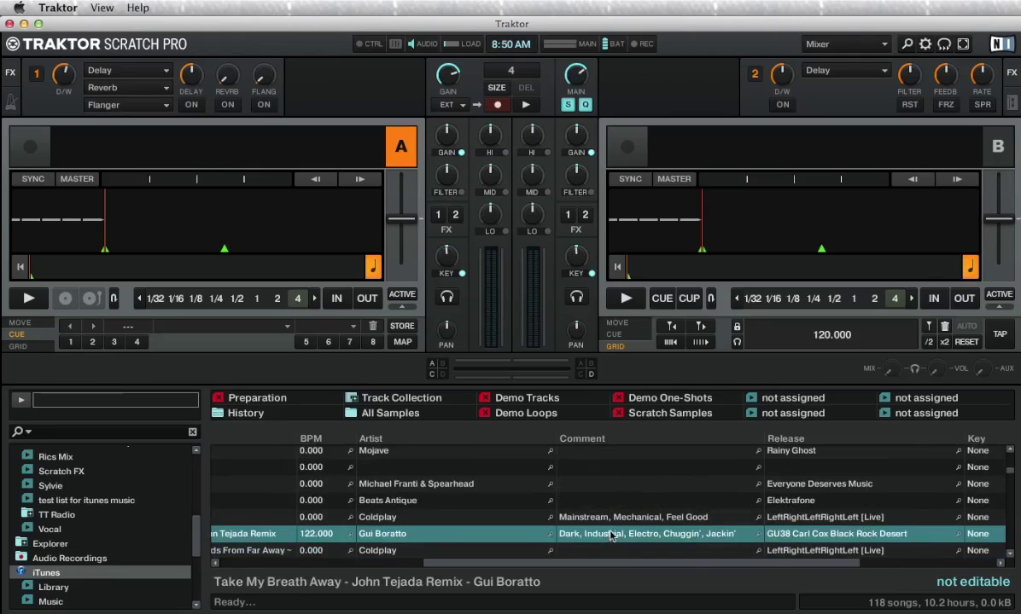
{"action": "scroll", "coordinate": [611, 534], "scroll_direction": "up", "scroll_amount": 10}
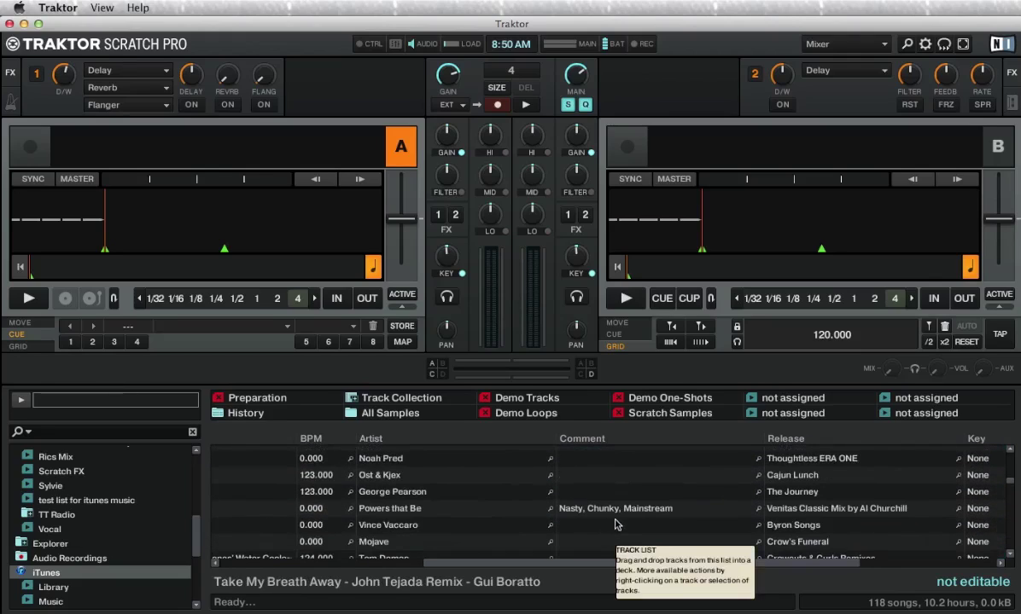
{"action": "left_click", "coordinate": [614, 508]}
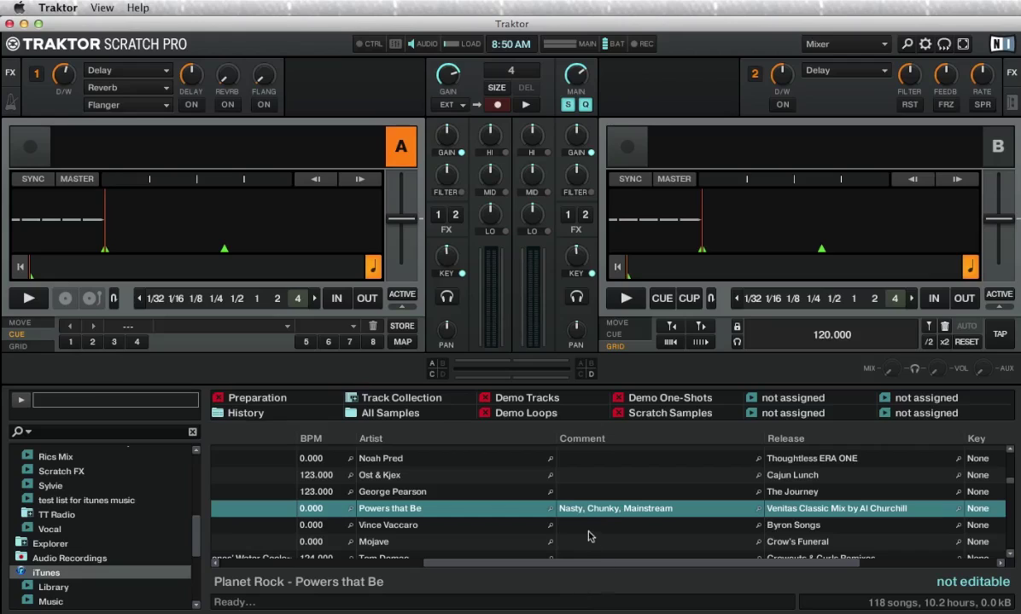
{"action": "scroll", "coordinate": [587, 536], "scroll_direction": "left", "scroll_amount": 5}
{"action": "scroll", "coordinate": [589, 536], "scroll_direction": "right", "scroll_amount": 10}
{"action": "scroll", "coordinate": [590, 535], "scroll_direction": "left", "scroll_amount": 8}
{"action": "scroll", "coordinate": [588, 536], "scroll_direction": "left", "scroll_amount": 2}
{"action": "scroll", "coordinate": [530, 531], "scroll_direction": "left", "scroll_amount": 6}
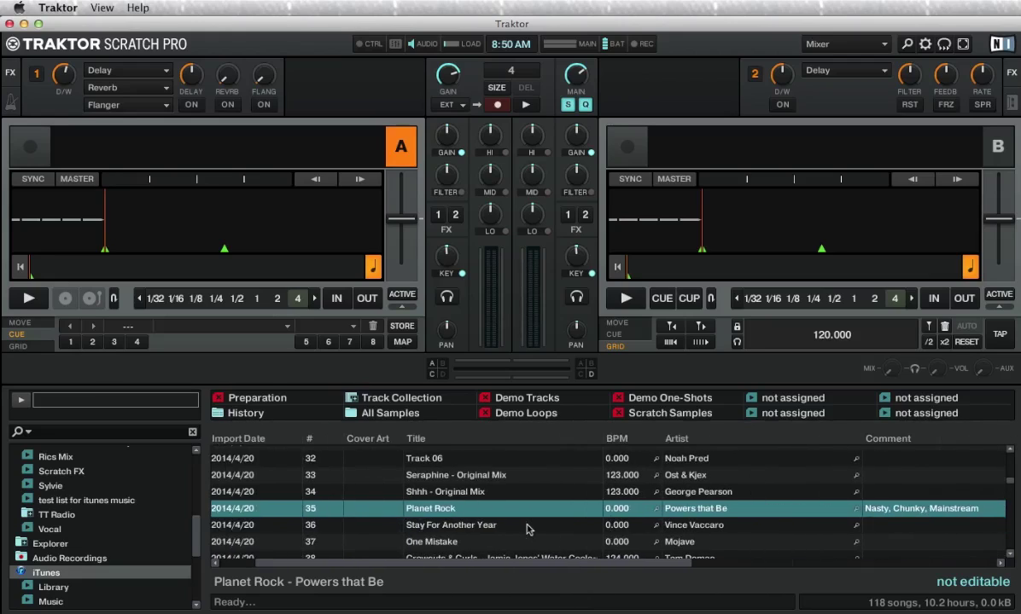
{"action": "scroll", "coordinate": [614, 512], "scroll_direction": "right", "scroll_amount": 4}
{"action": "left_click", "coordinate": [627, 494]}
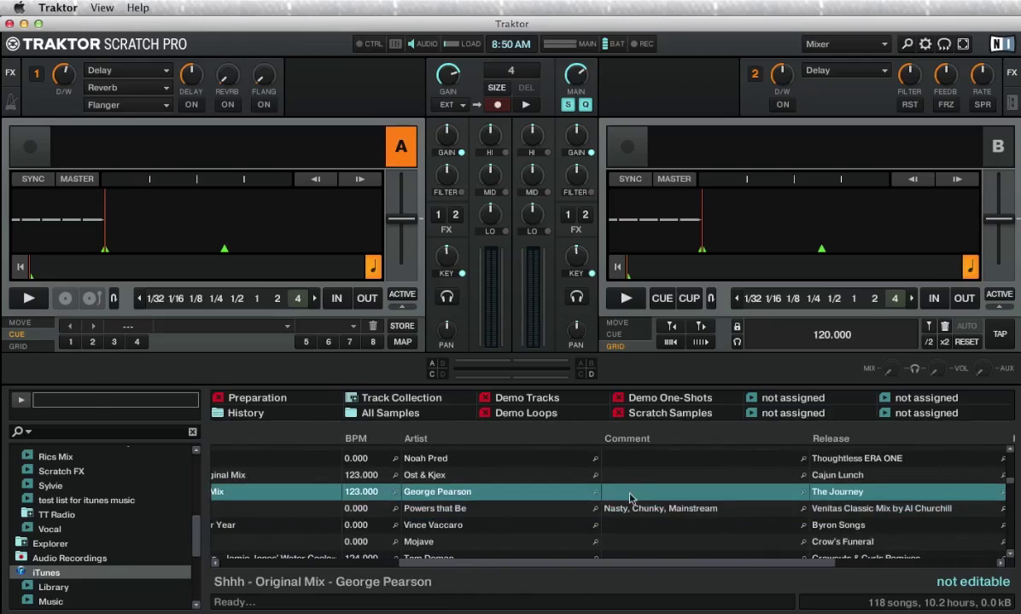
{"action": "scroll", "coordinate": [626, 499], "scroll_direction": "left", "scroll_amount": 5}
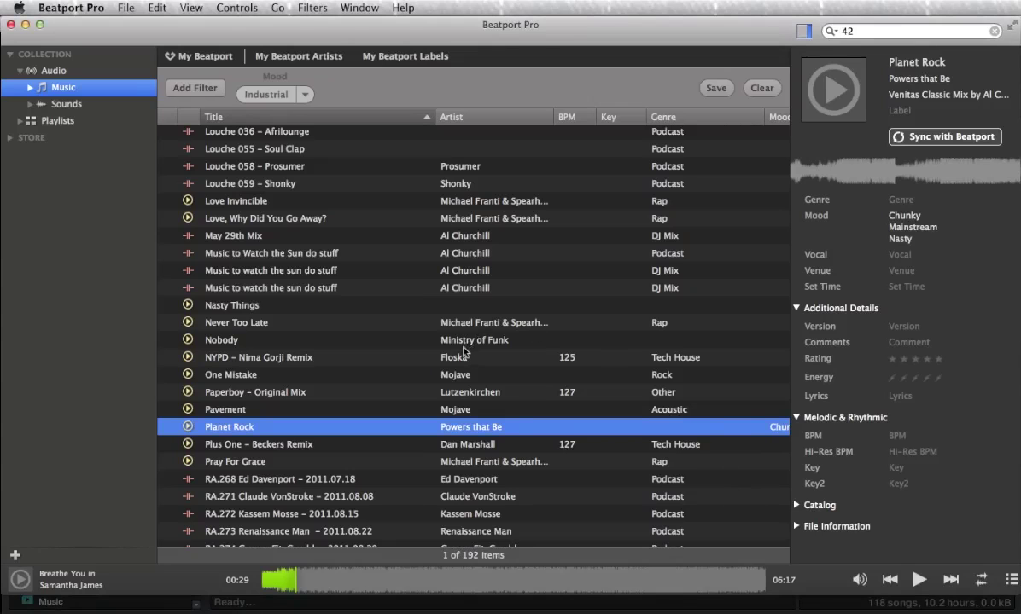
Search the library for 'gearg' and open Shhh – Original Mix.
{"action": "left_click", "coordinate": [841, 31]}
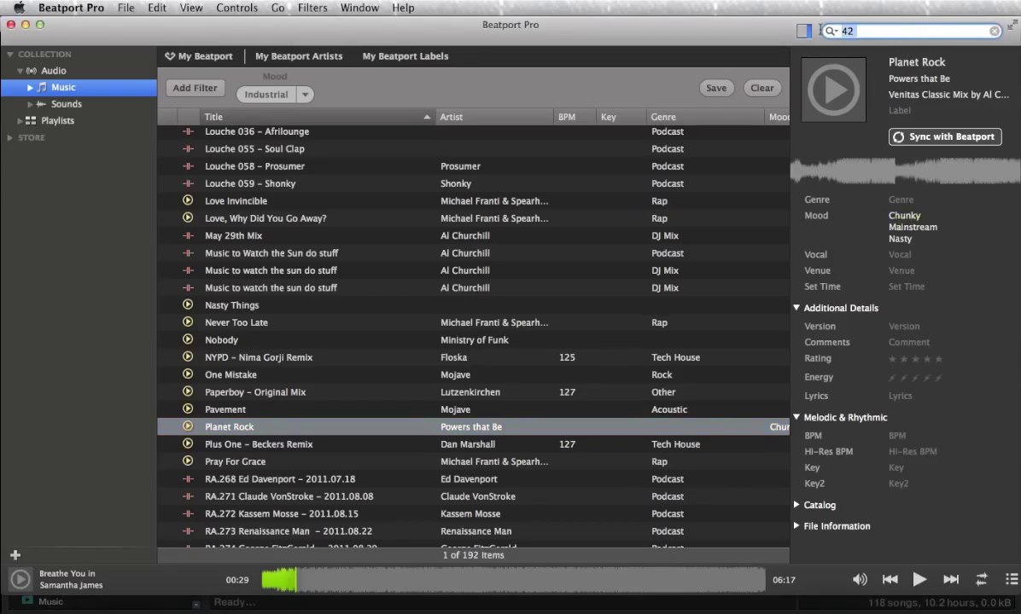
{"action": "type", "text": "gea"}
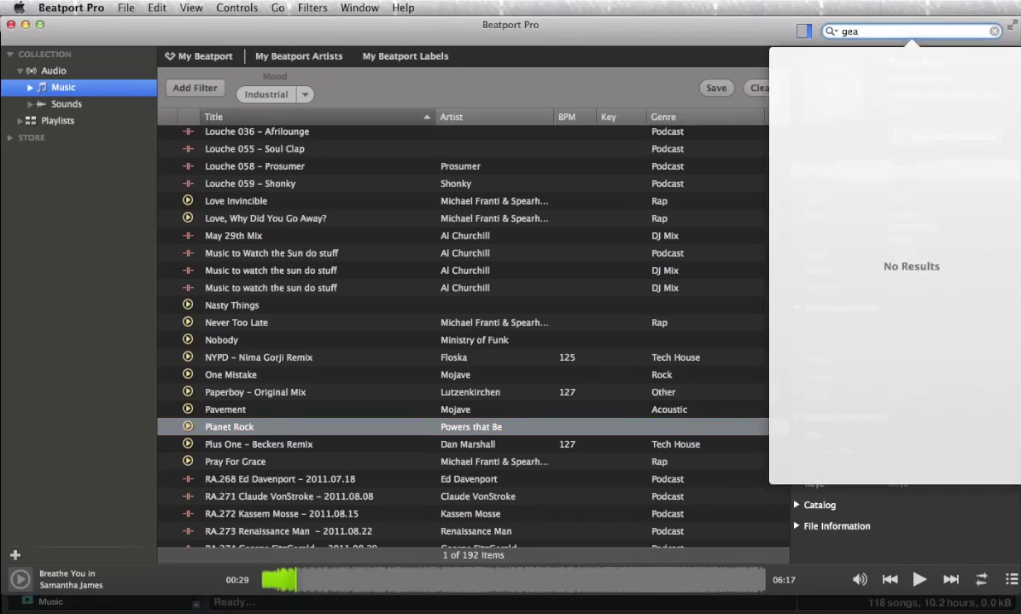
{"action": "type", "text": "rg"}
{"action": "left_click", "coordinate": [883, 147]}
{"action": "scroll", "coordinate": [425, 499], "scroll_direction": "down", "scroll_amount": 1}
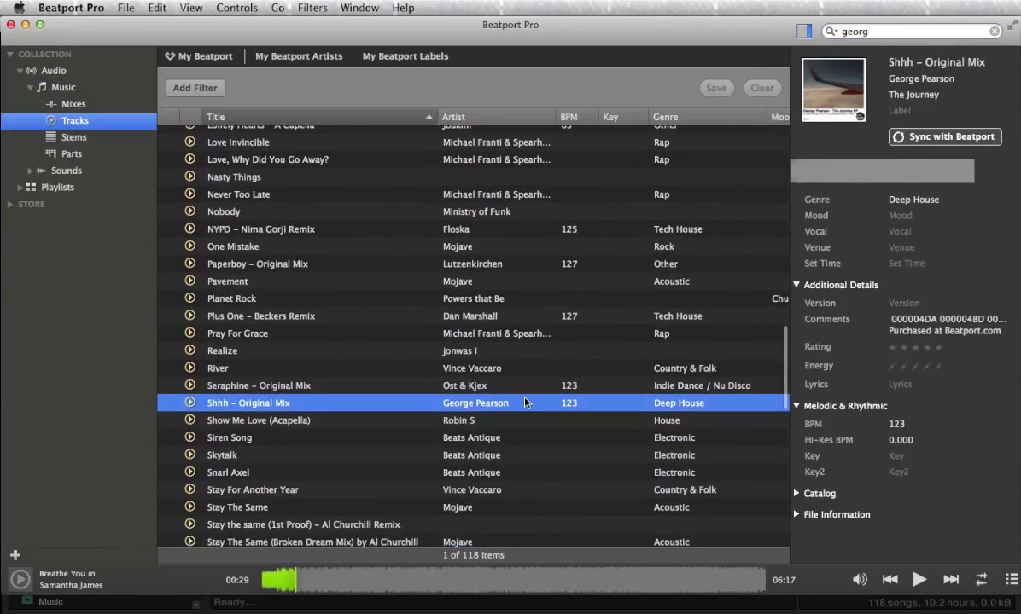
{"action": "scroll", "coordinate": [524, 404], "scroll_direction": "right", "scroll_amount": 3}
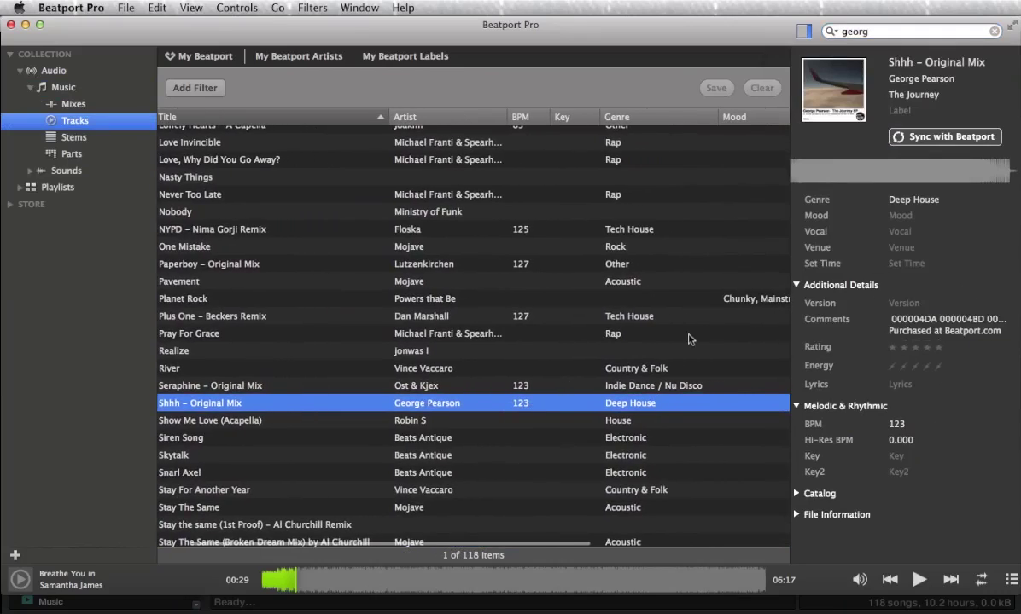
Preview Shhh – Original Mix from around 02:17, pause it, and open its Mood picker.
{"action": "double_click", "coordinate": [535, 408]}
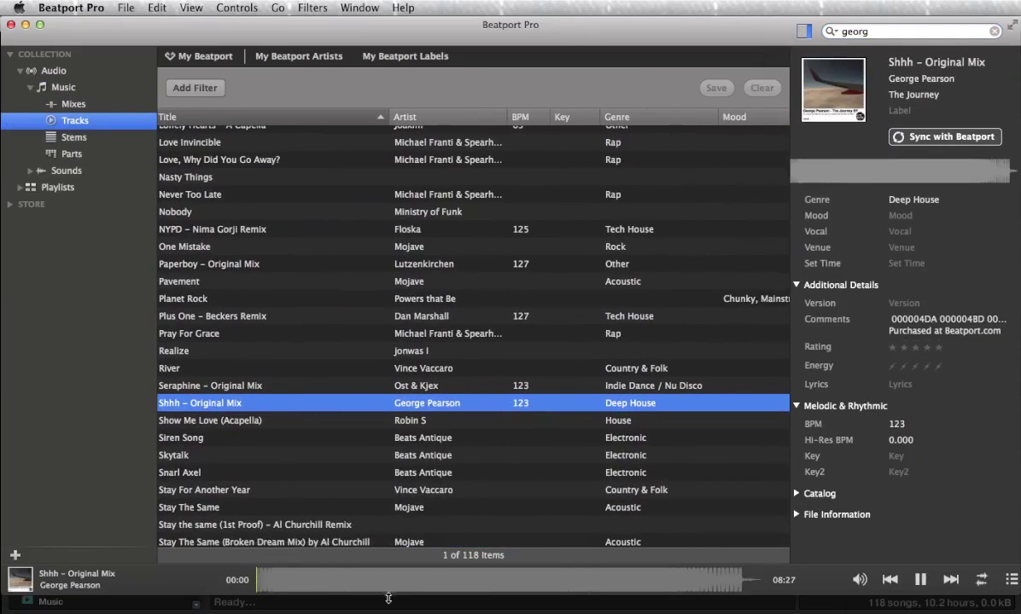
{"action": "left_click", "coordinate": [326, 580]}
{"action": "left_click", "coordinate": [393, 583]}
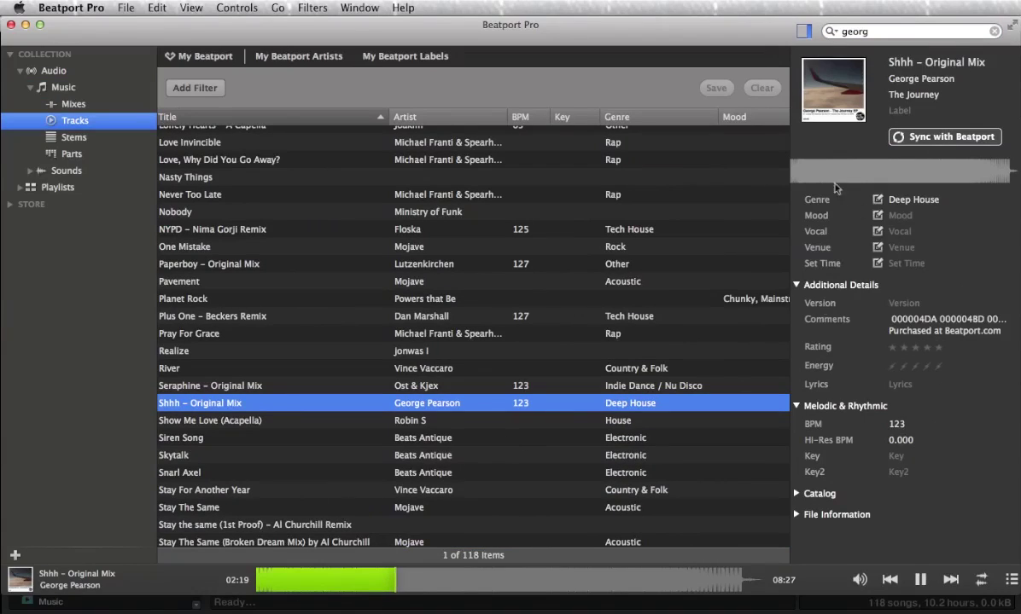
{"action": "left_click", "coordinate": [920, 580]}
{"action": "left_click", "coordinate": [910, 224]}
Tag Shhh – Original Mix with the Deep, Vocal and Chuggin' moods.
{"action": "left_click", "coordinate": [877, 215]}
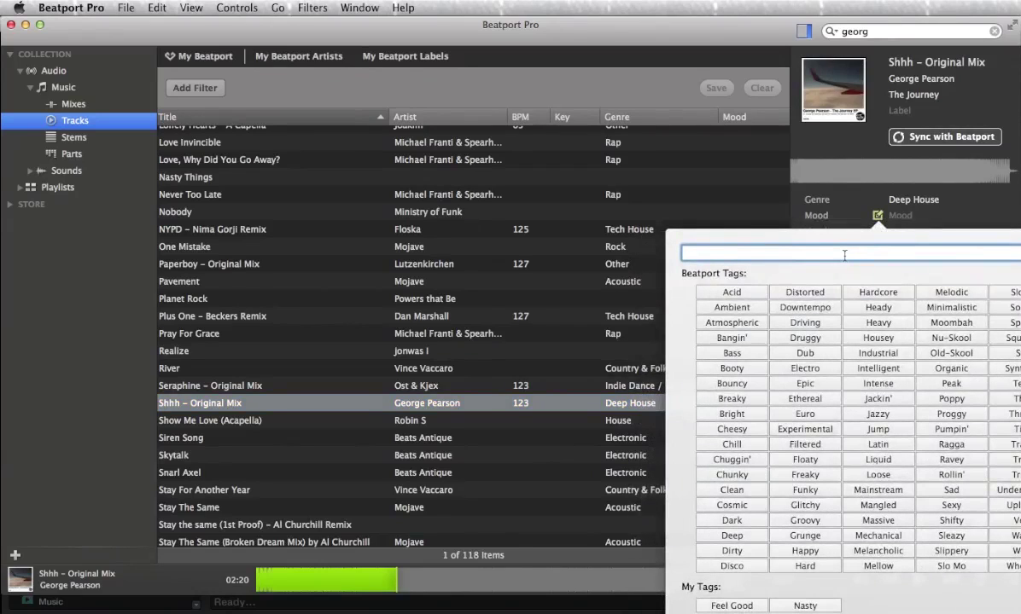
{"action": "left_click", "coordinate": [742, 537]}
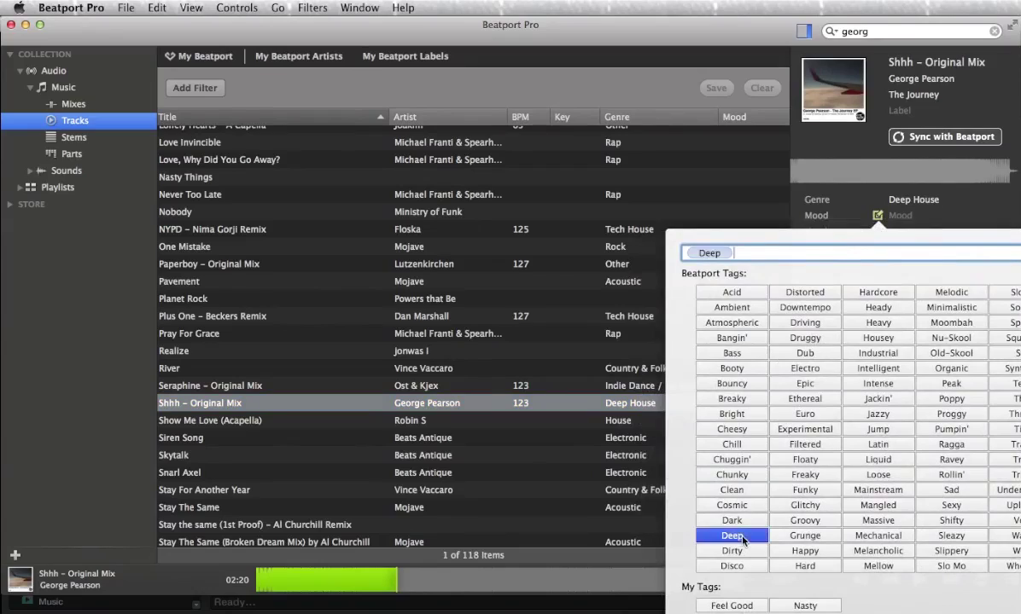
{"action": "left_click", "coordinate": [1004, 521]}
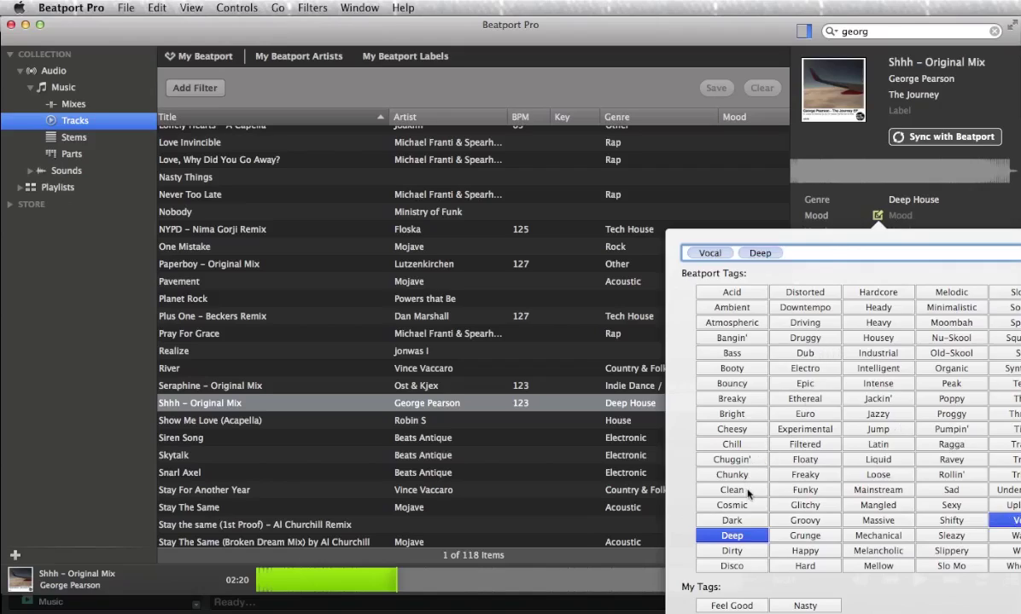
{"action": "left_click", "coordinate": [721, 459]}
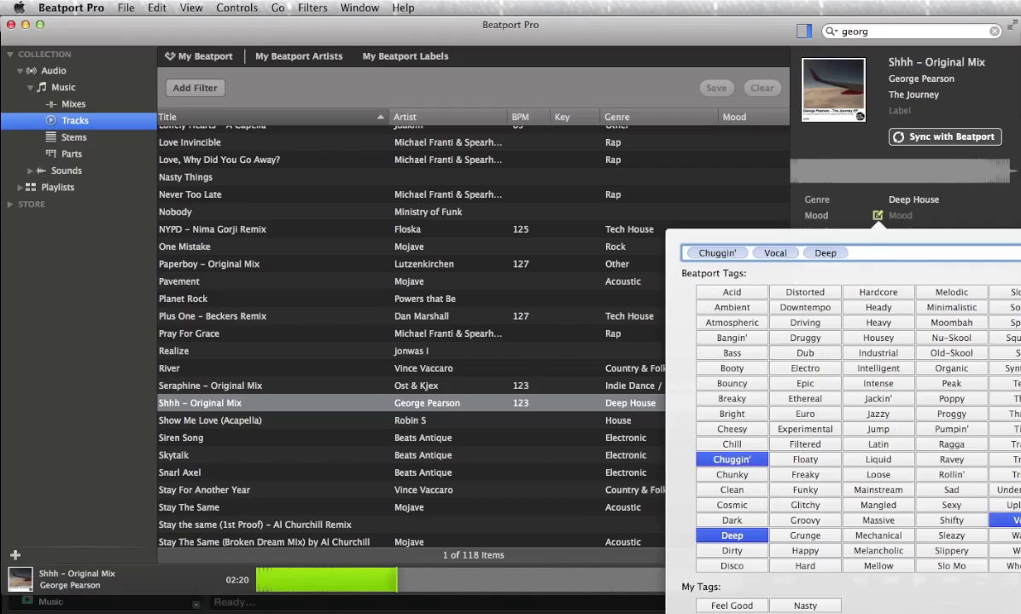
{"action": "key", "text": "Return"}
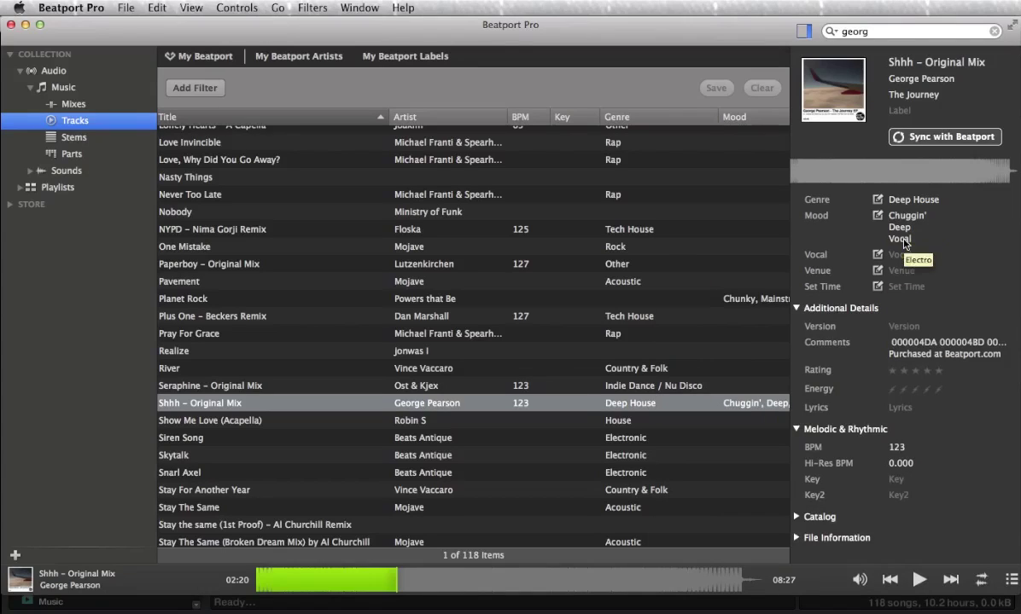
Switch to Traktor and back, select a few tracks around Shhh, then return to Traktor.
{"action": "key", "text": "super+Tab"}
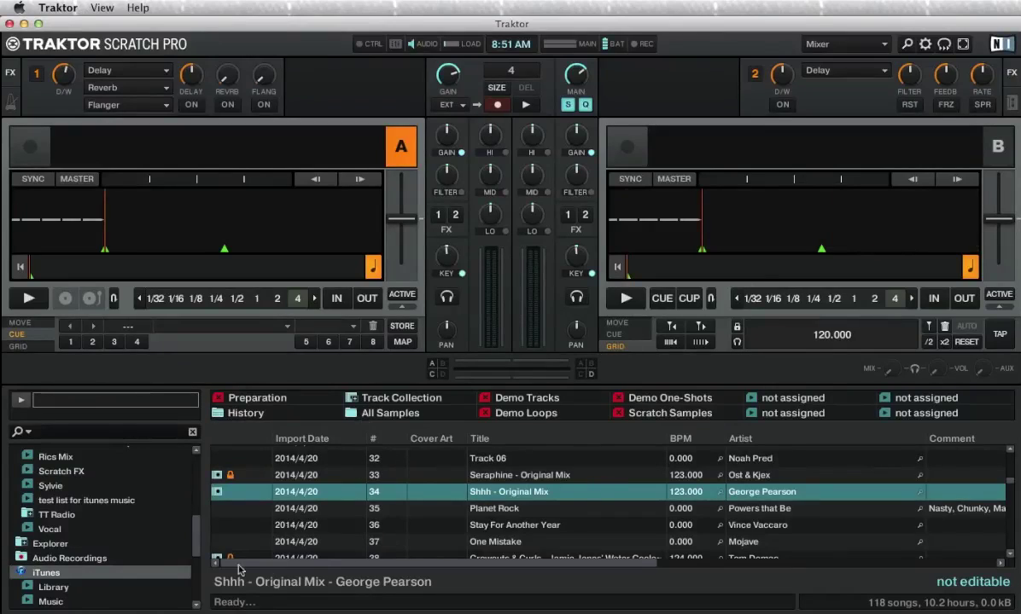
{"action": "key", "text": "super+Tab"}
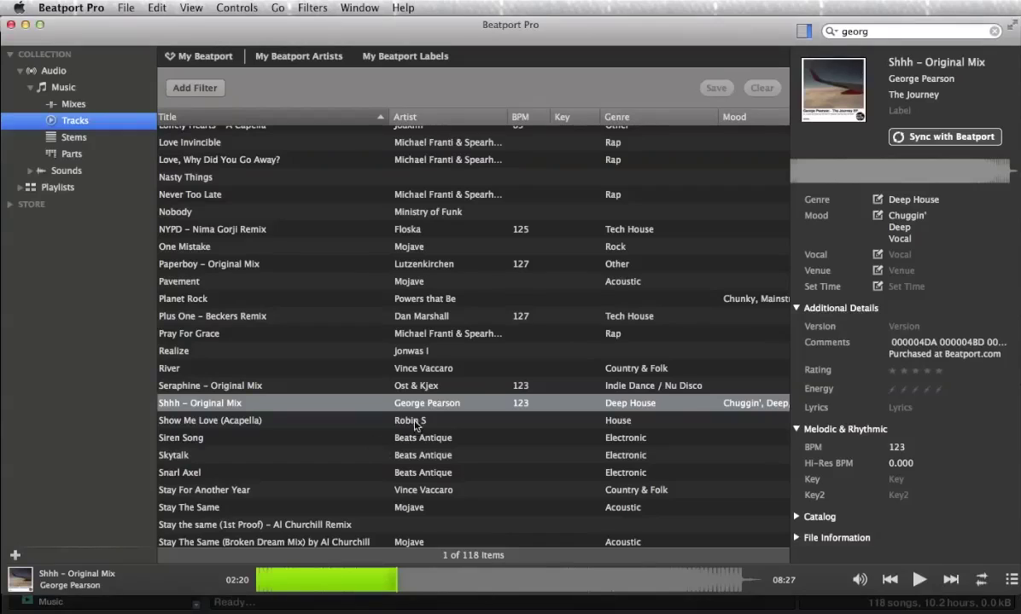
{"action": "left_click", "coordinate": [417, 386]}
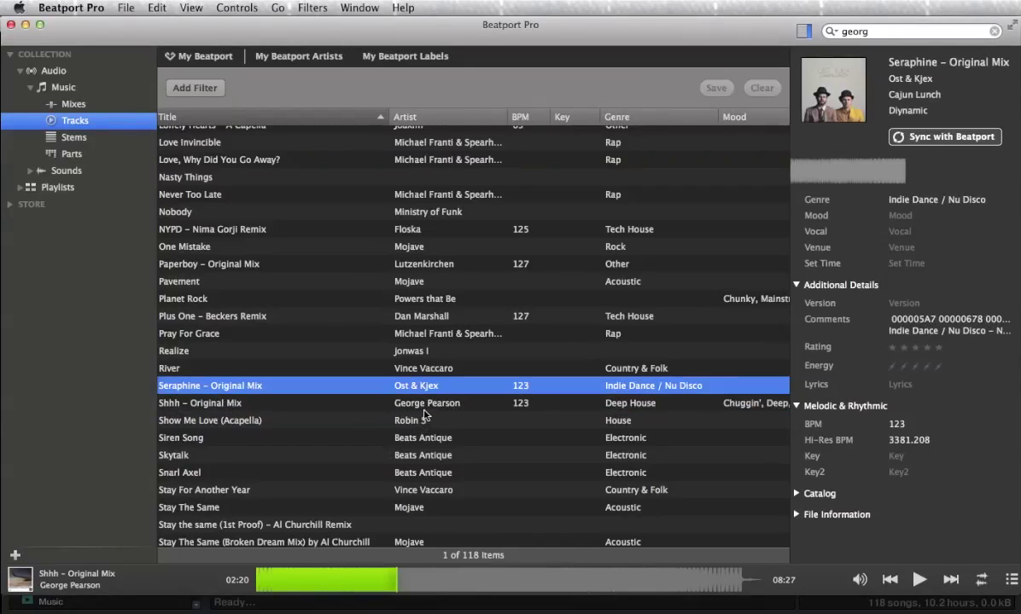
{"action": "left_click", "coordinate": [424, 417]}
{"action": "left_click", "coordinate": [431, 397]}
{"action": "left_click", "coordinate": [430, 386]}
{"action": "key", "text": "super+Tab"}
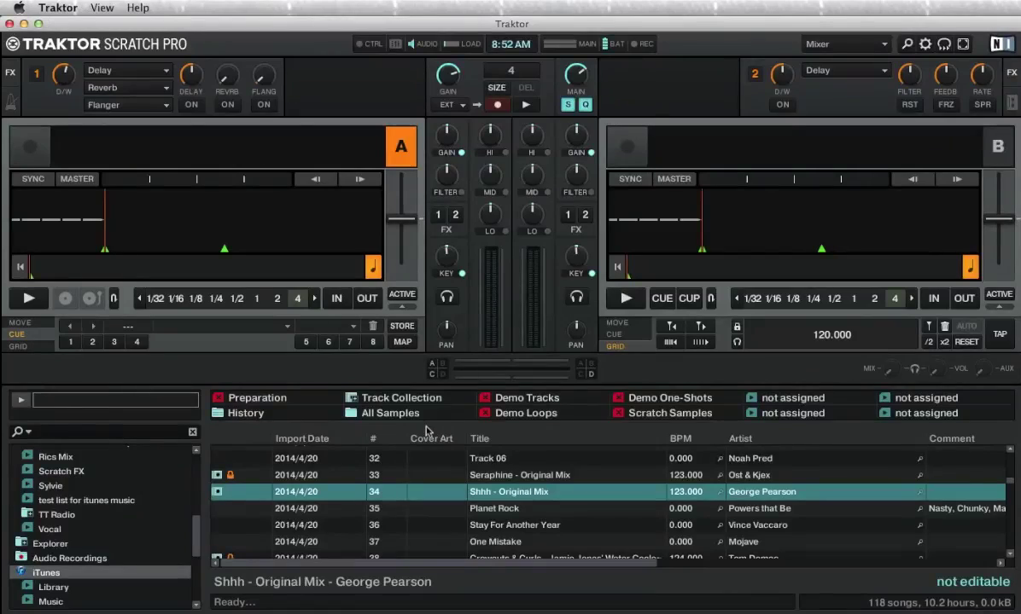
Refresh Traktor's iTunes list and confirm Shhh - Original Mix's comment reads Vocal, Deep, Chuggin'.
{"action": "right_click", "coordinate": [54, 577]}
{"action": "left_click", "coordinate": [72, 568]}
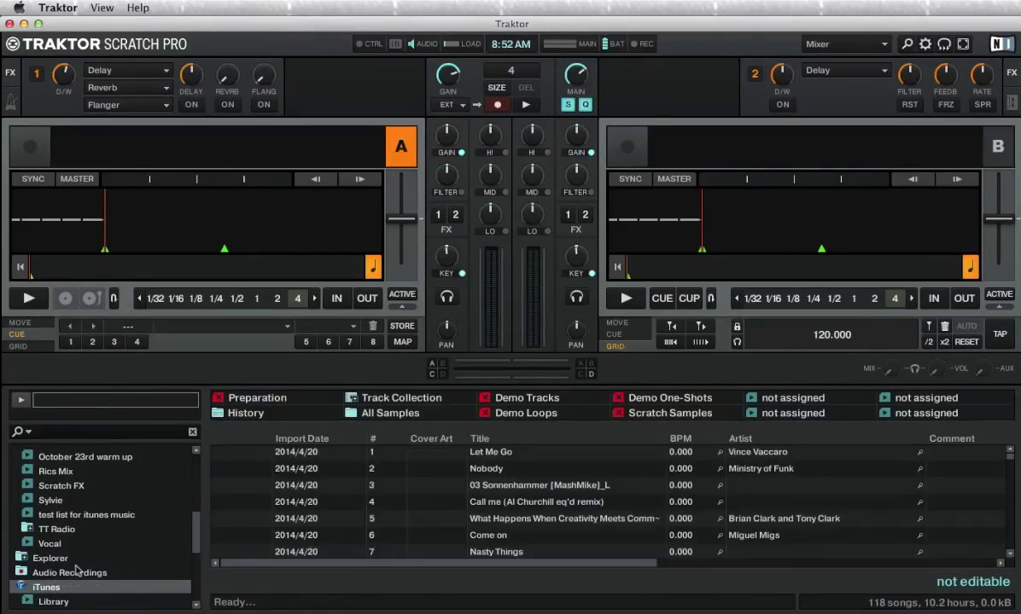
{"action": "scroll", "coordinate": [634, 488], "scroll_direction": "down", "scroll_amount": 5}
{"action": "scroll", "coordinate": [634, 488], "scroll_direction": "down", "scroll_amount": 6}
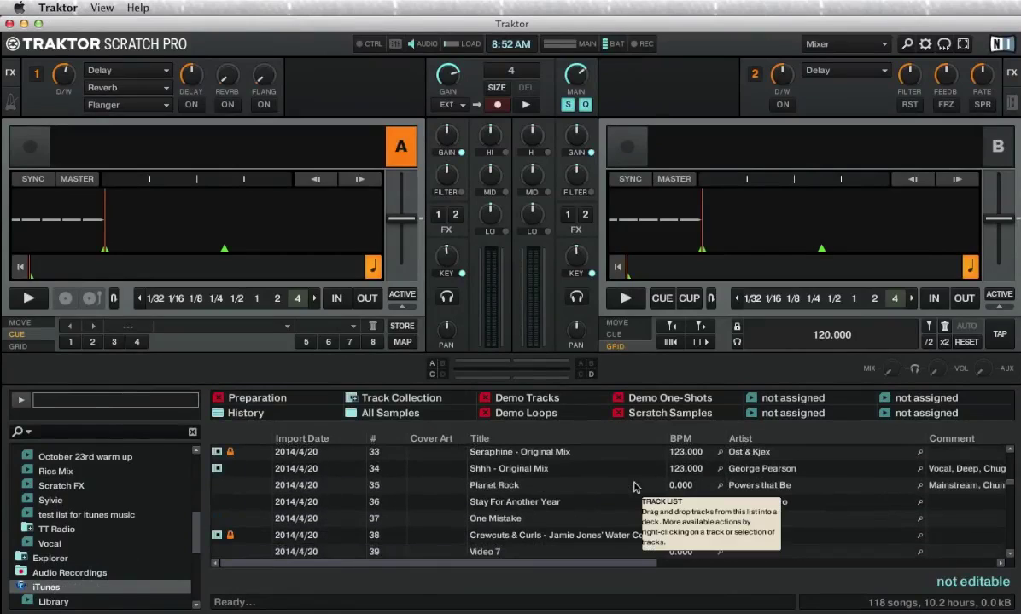
{"action": "scroll", "coordinate": [632, 489], "scroll_direction": "up", "scroll_amount": 1}
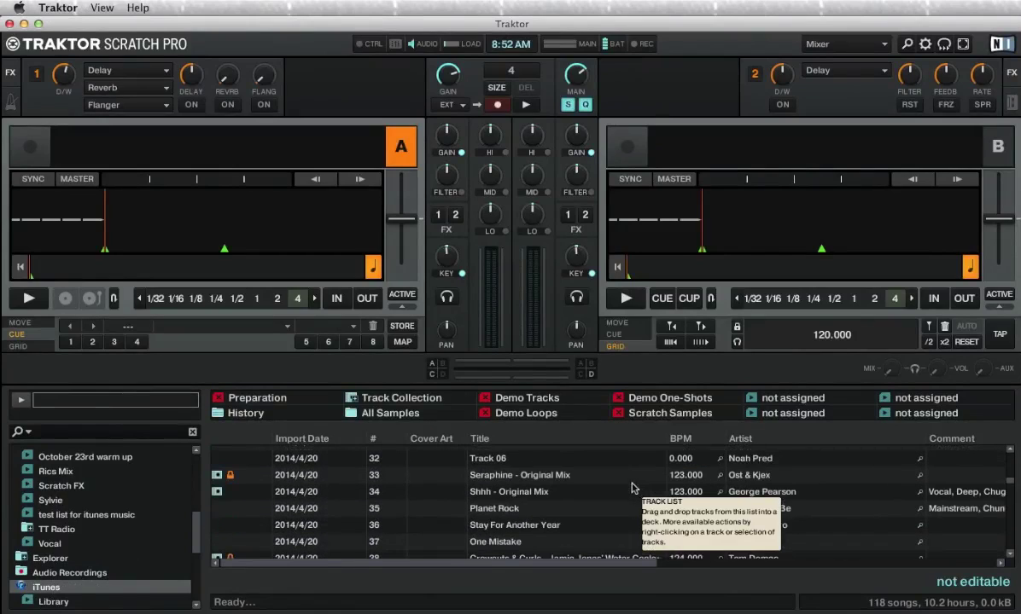
{"action": "left_click", "coordinate": [551, 493]}
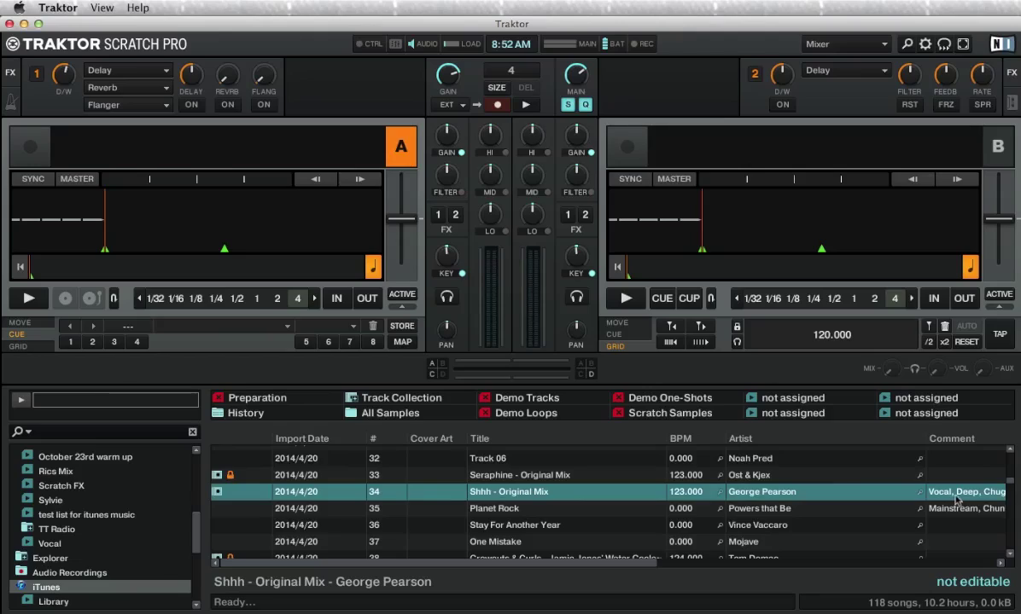
{"action": "scroll", "coordinate": [896, 500], "scroll_direction": "right", "scroll_amount": 5}
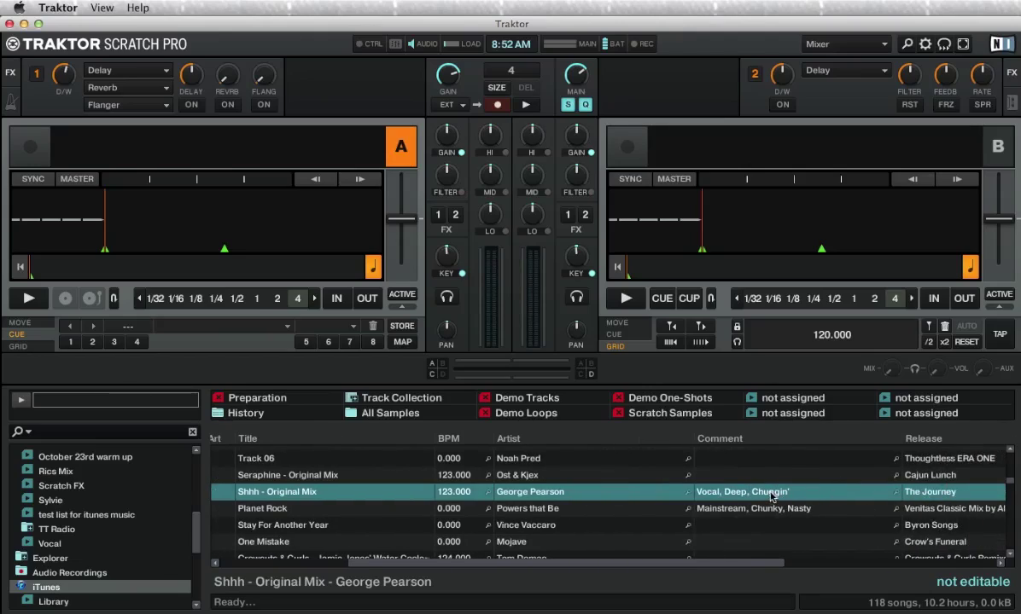